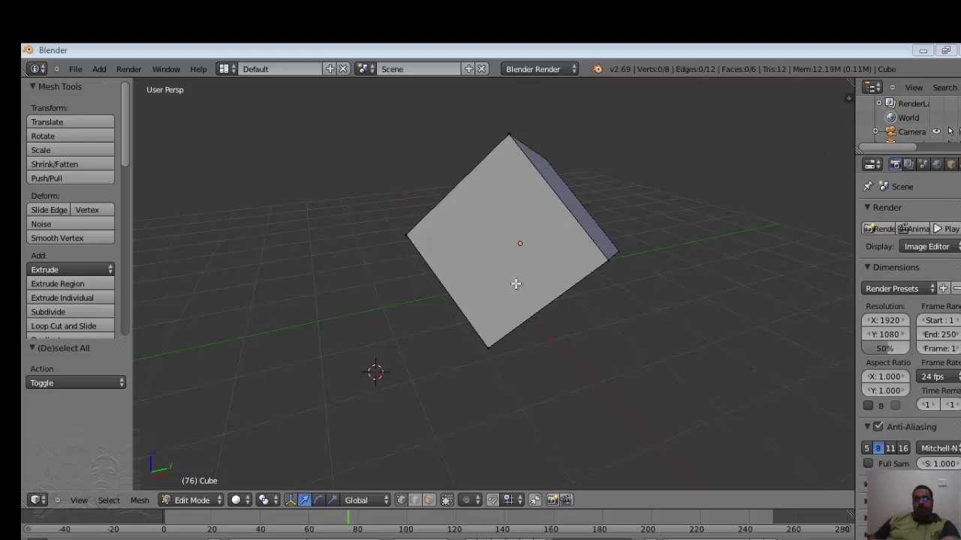
# Step: Switch the cube from Edit Mode back to Object Mode using the header mode menu
pyautogui.click(188, 500)
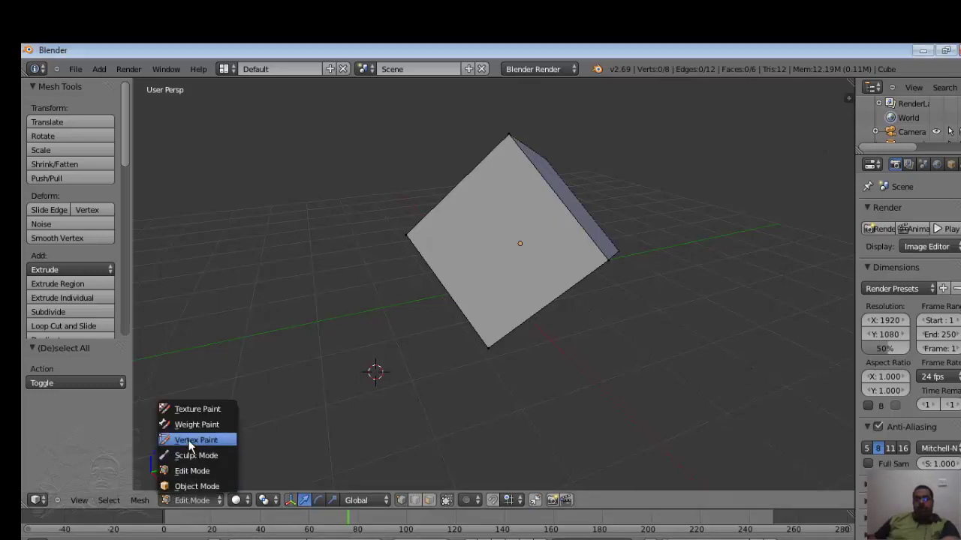
pyautogui.click(210, 486)
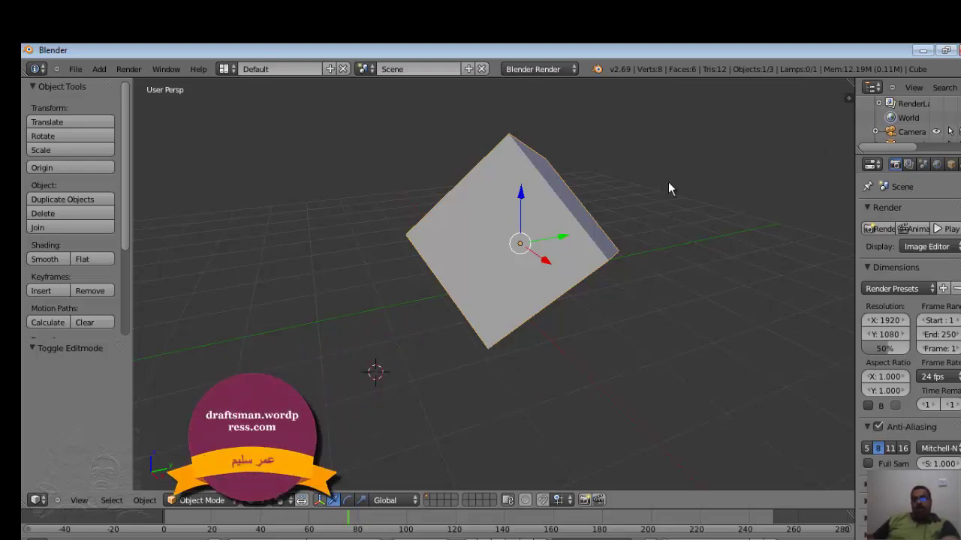
# Step: Zoom the viewport out a little around the tilted cube
pyautogui.scroll(3, 638, 88)
pyautogui.scroll(-3, 630, 105)
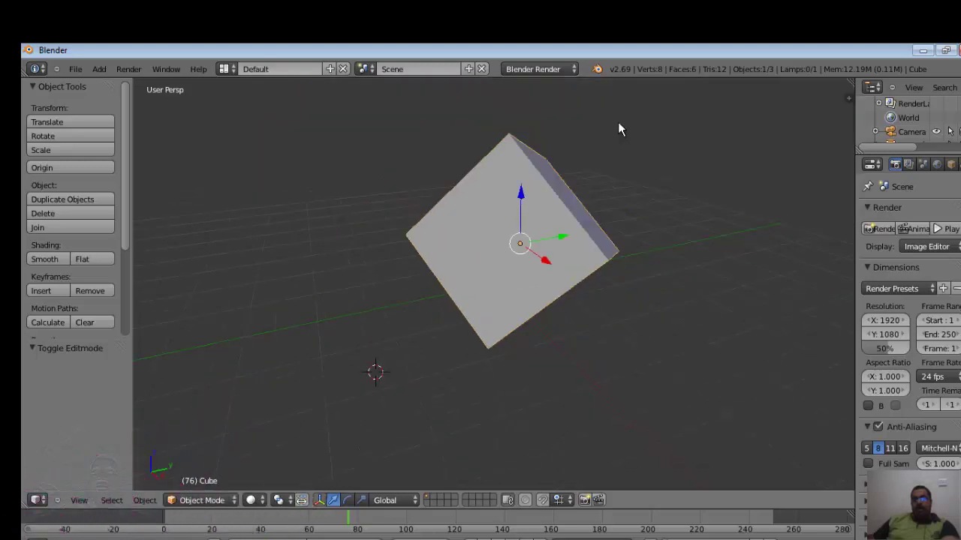
pyautogui.scroll(-2, 620, 129)
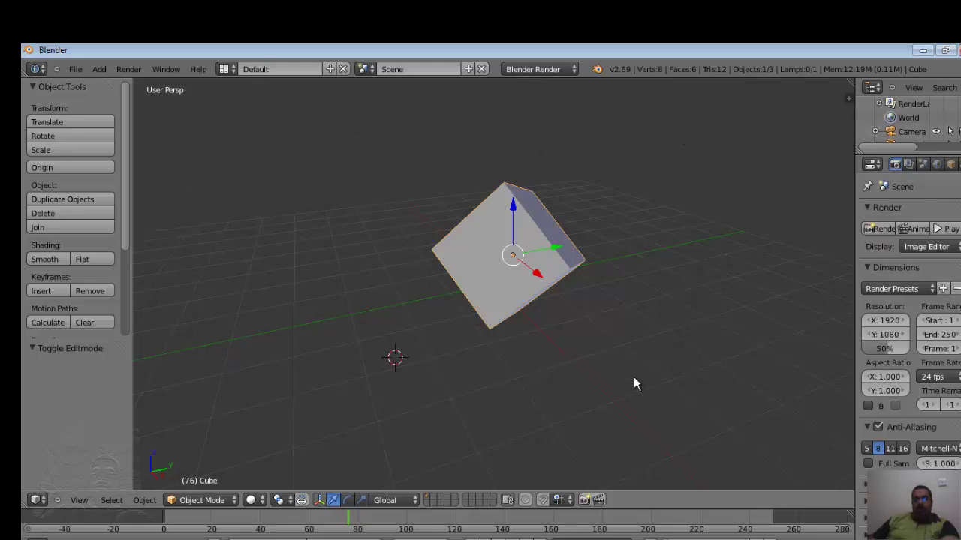
pyautogui.click(99, 69)
pyautogui.moveTo(114, 83)
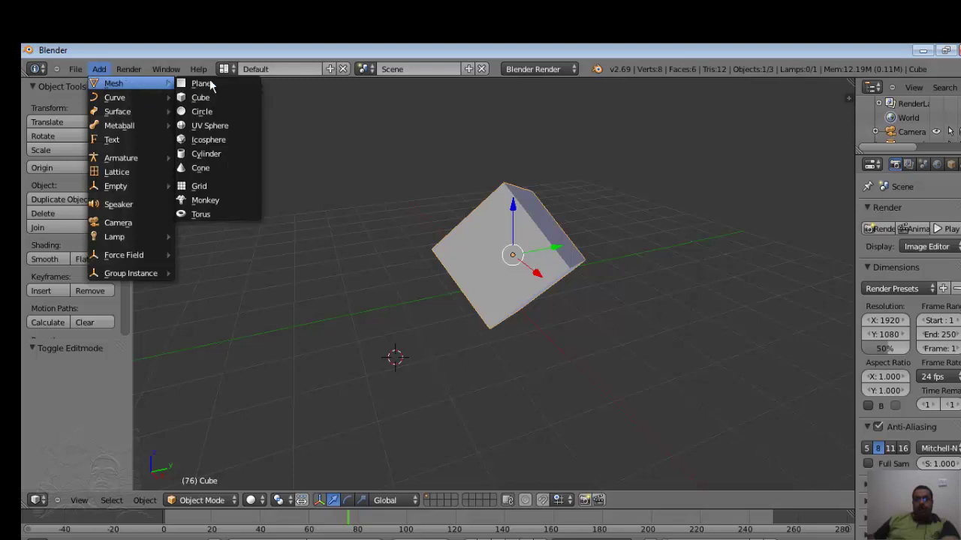
pyautogui.click(221, 83)
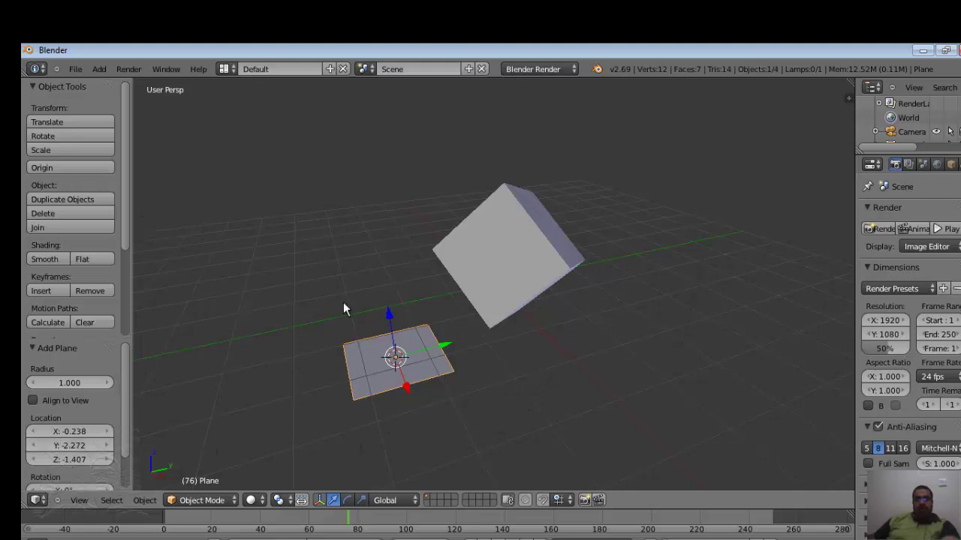
pyautogui.click(71, 214)
pyautogui.click(60, 215)
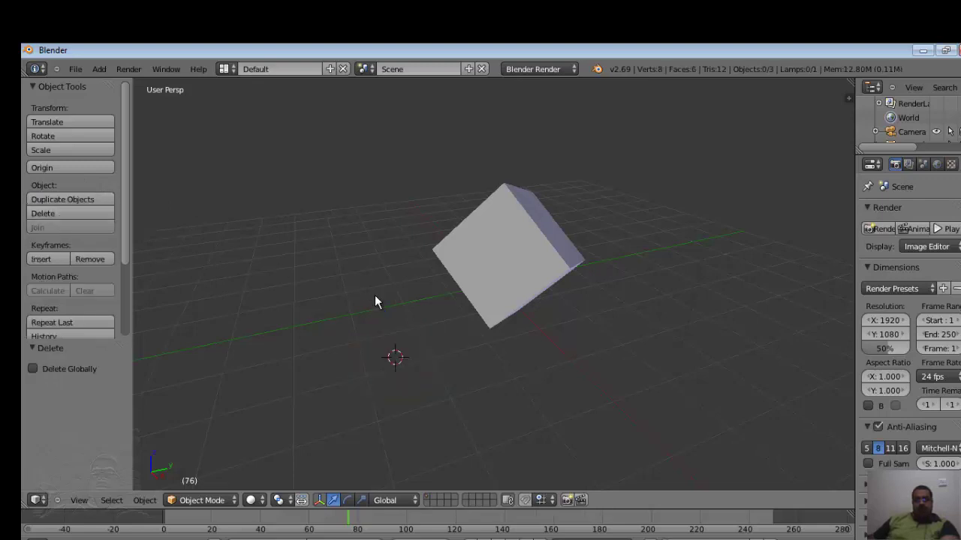
# Step: Select the cube and move it toward the right, cancelling an accidental delete prompt
pyautogui.rightClick(536, 252)
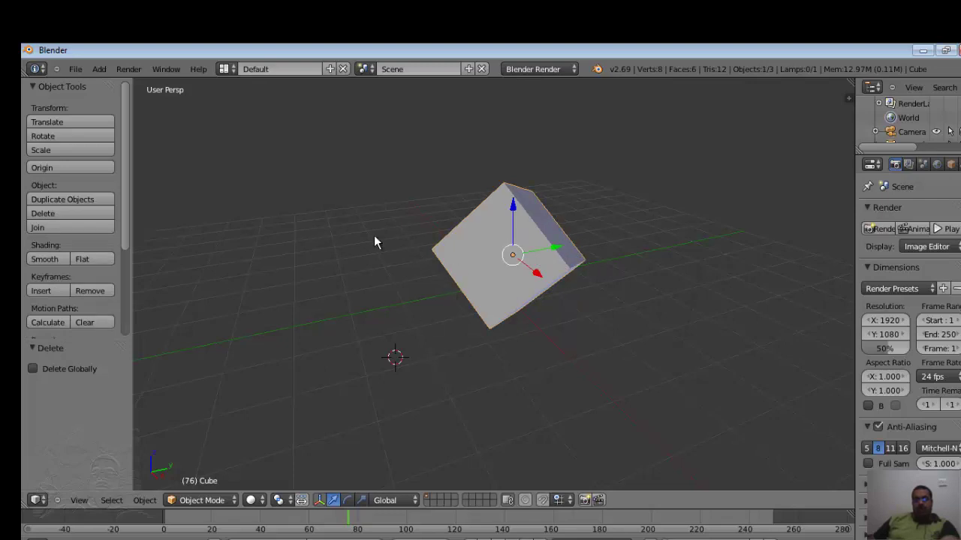
pyautogui.click(78, 120)
pyautogui.click(247, 223)
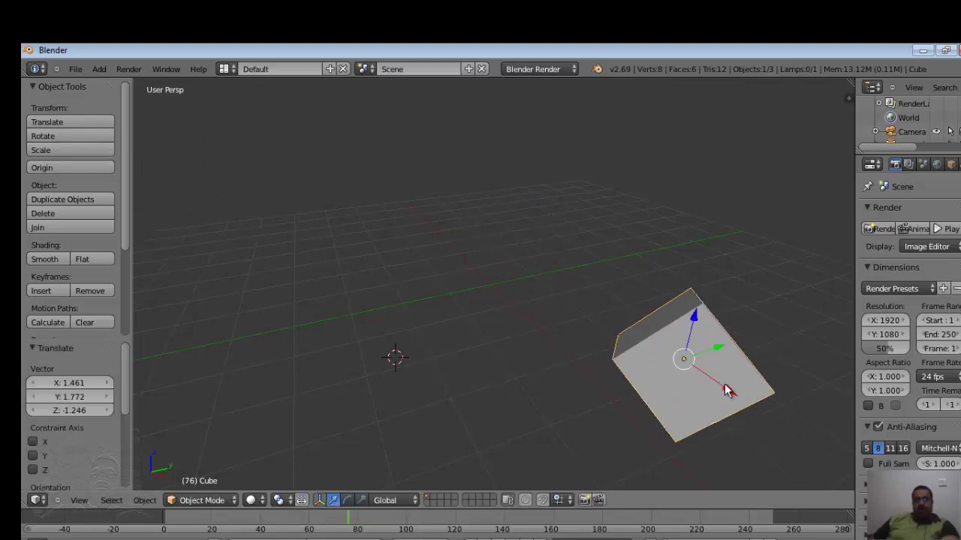
pyautogui.press('x')
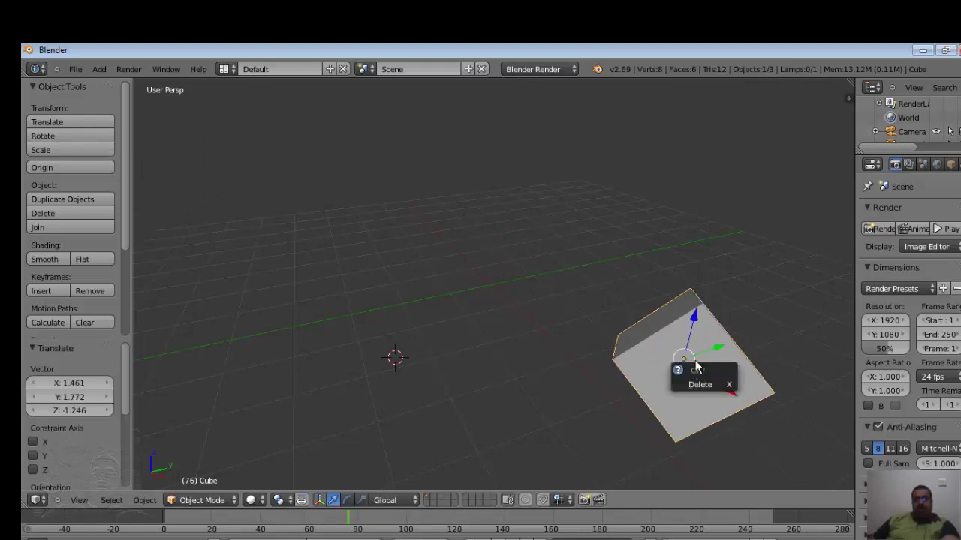
pyautogui.press('`')
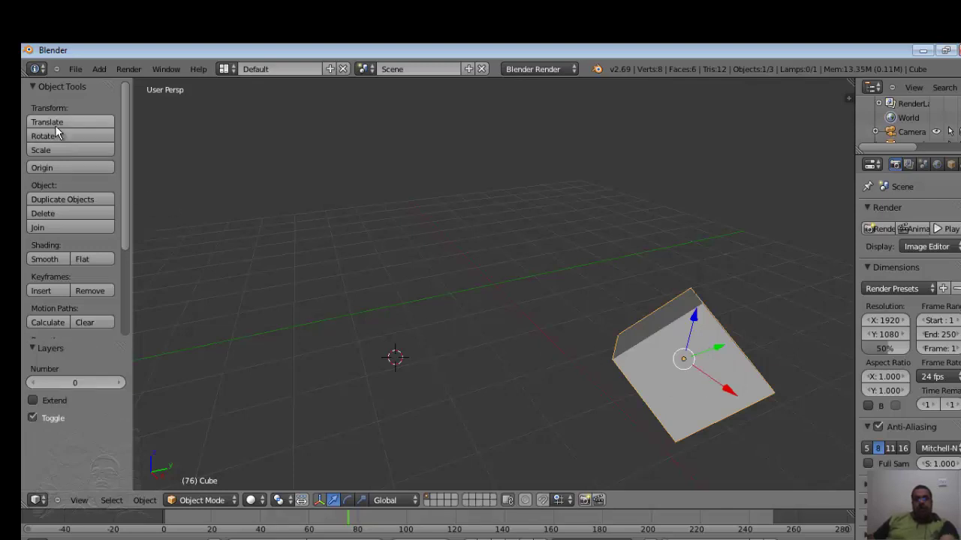
pyautogui.click(55, 126)
pyautogui.click(164, 140)
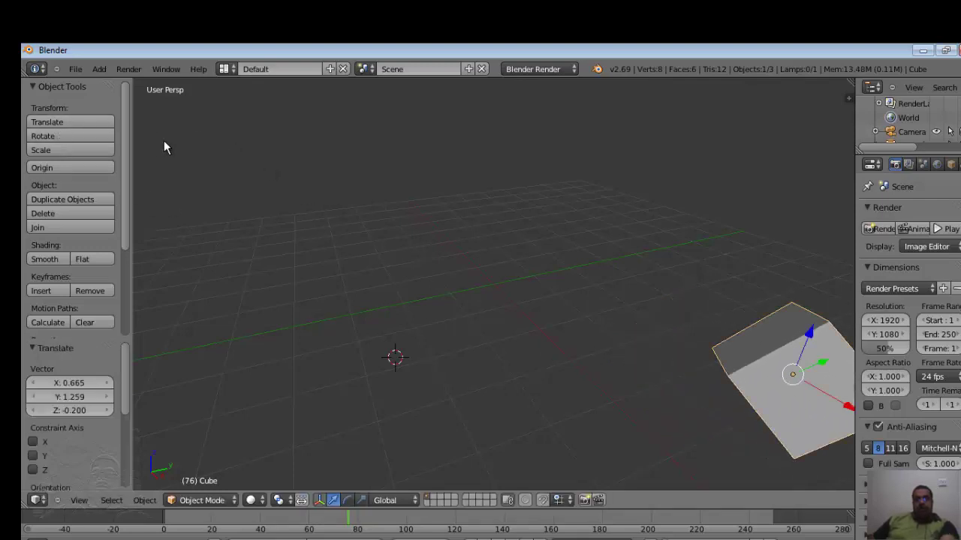
# Step: Raise the cube along Z, then slide it left along the X axis
pyautogui.click(52, 125)
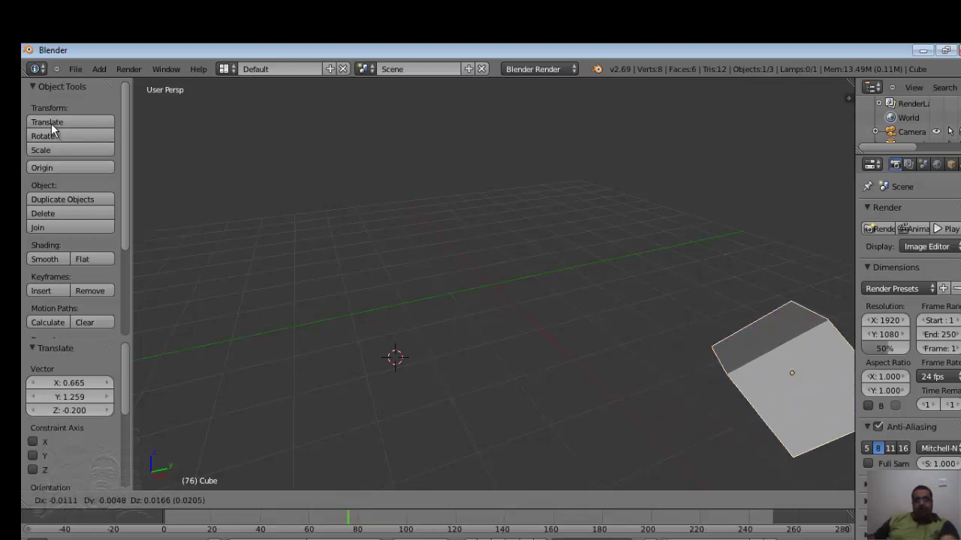
pyautogui.press('z')
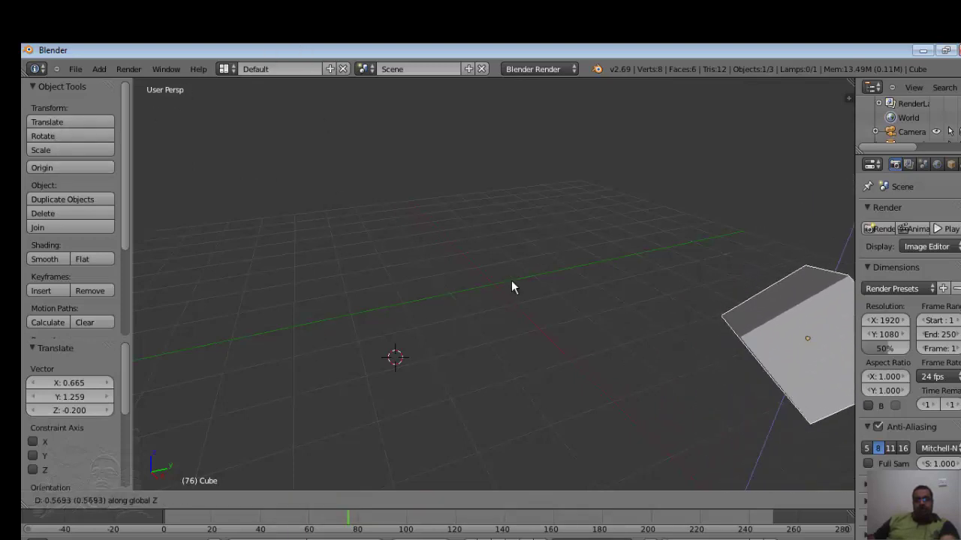
pyautogui.click(652, 341)
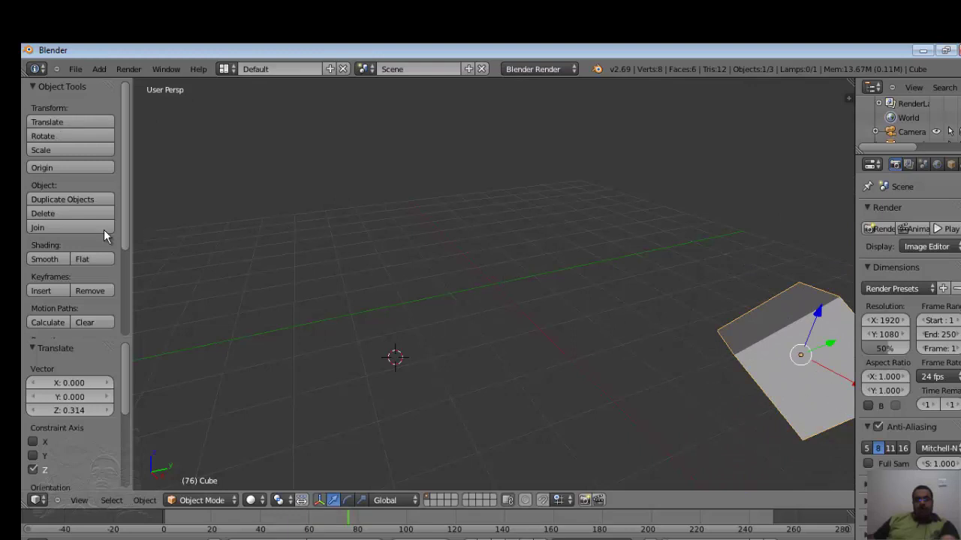
pyautogui.click(64, 120)
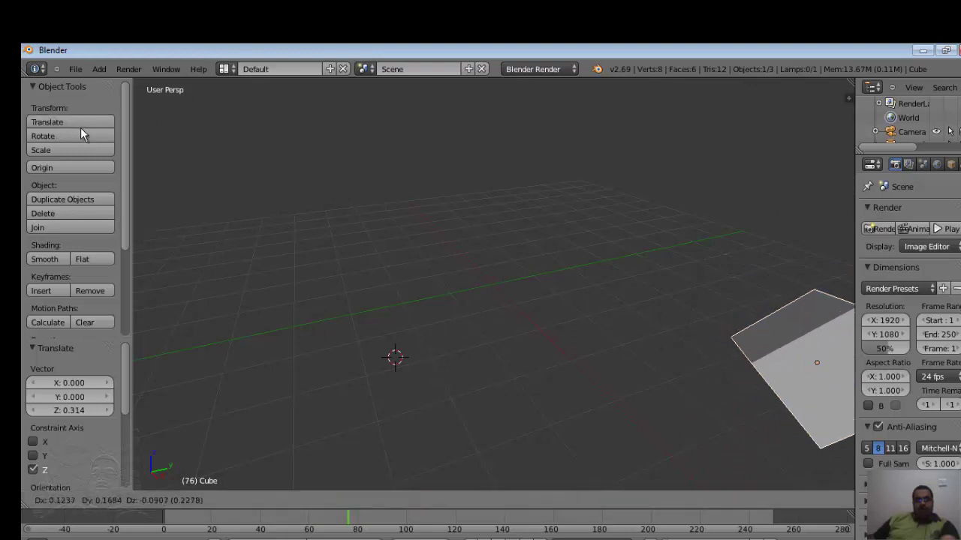
pyautogui.press('x')
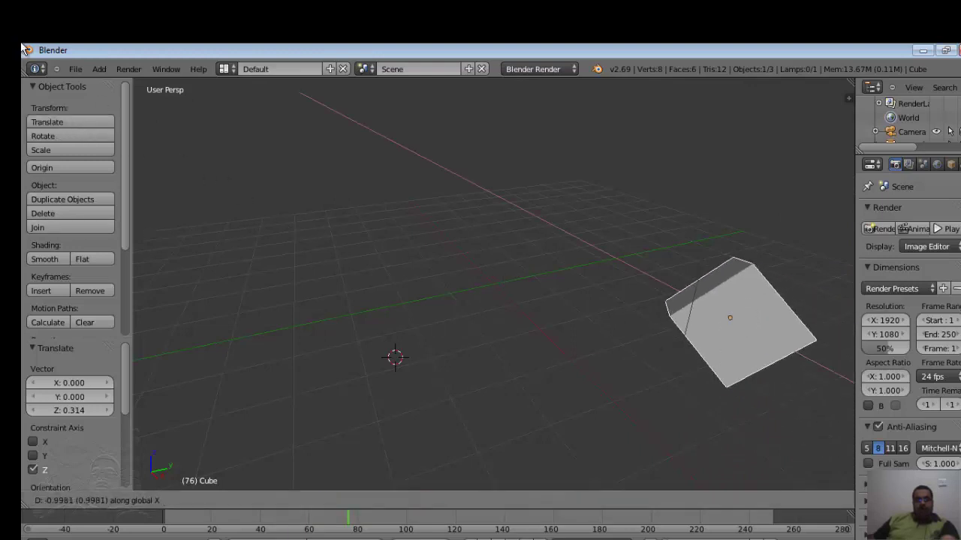
pyautogui.click(23, 48)
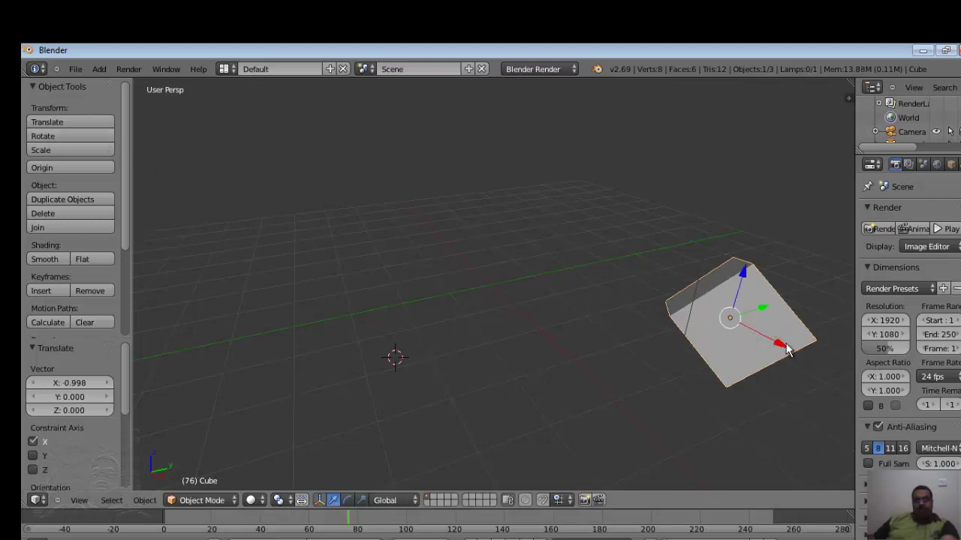
pyautogui.moveTo(783, 353)
pyautogui.mouseDown()
pyautogui.moveTo(669, 290)
pyautogui.moveTo(333, 334)
pyautogui.mouseUp()
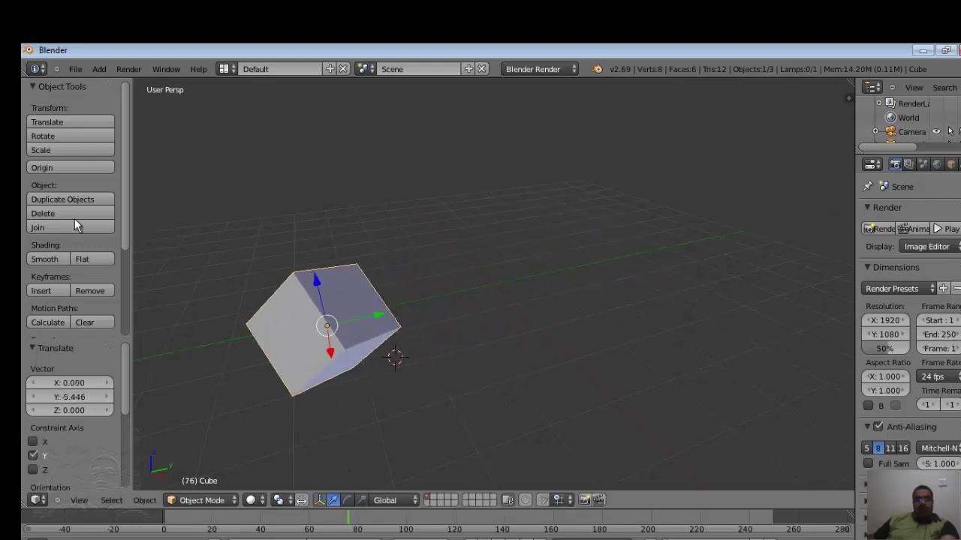
# Step: Rotate the cube, then rotate it 161.114° about the Y axis
pyautogui.click(44, 136)
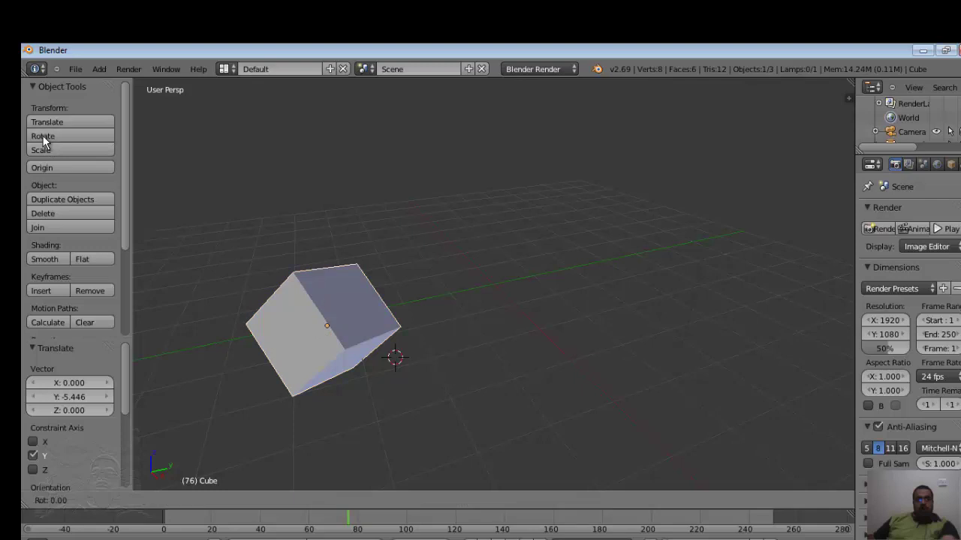
pyautogui.click(541, 385)
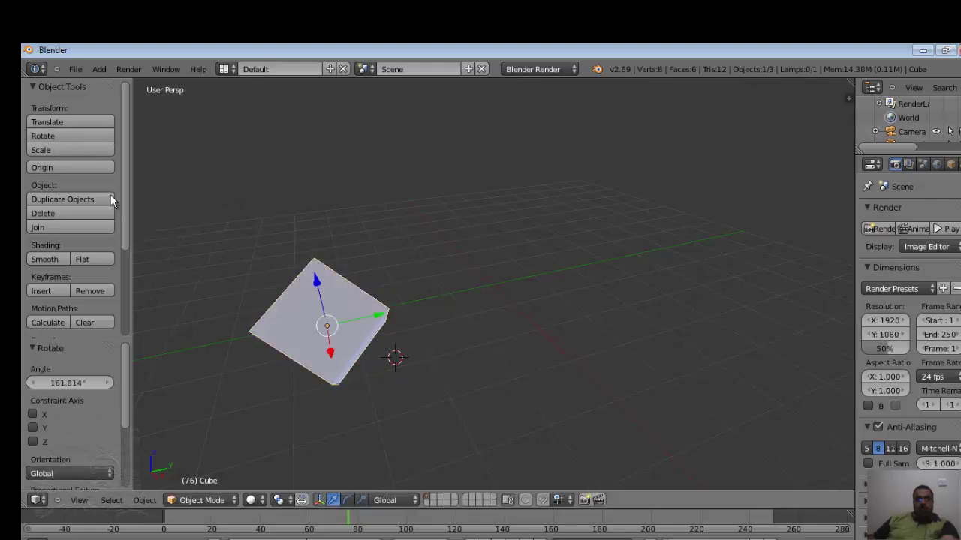
pyautogui.click(60, 135)
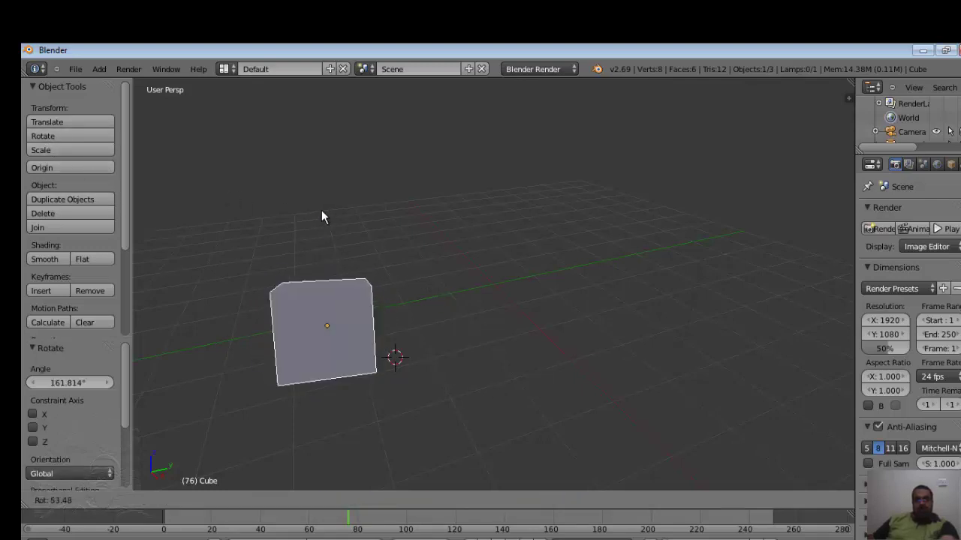
pyautogui.press('y')
pyautogui.click(258, 328)
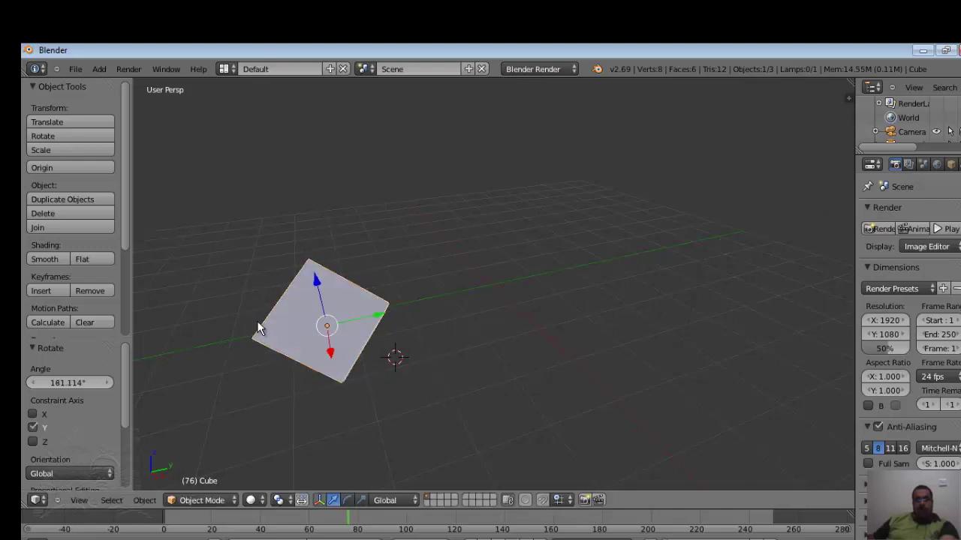
# Step: Scale the cube uniformly down to 0.772
pyautogui.click(69, 149)
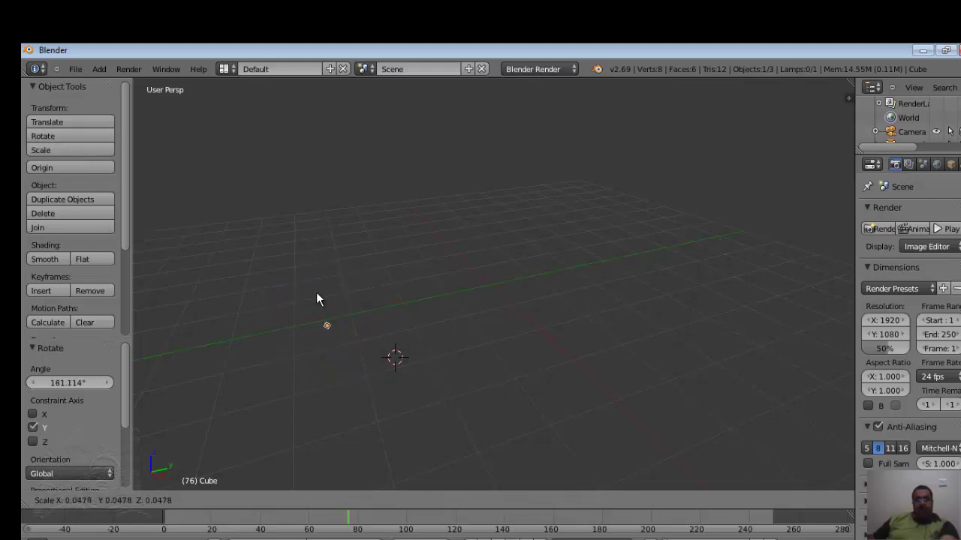
pyautogui.click(215, 114)
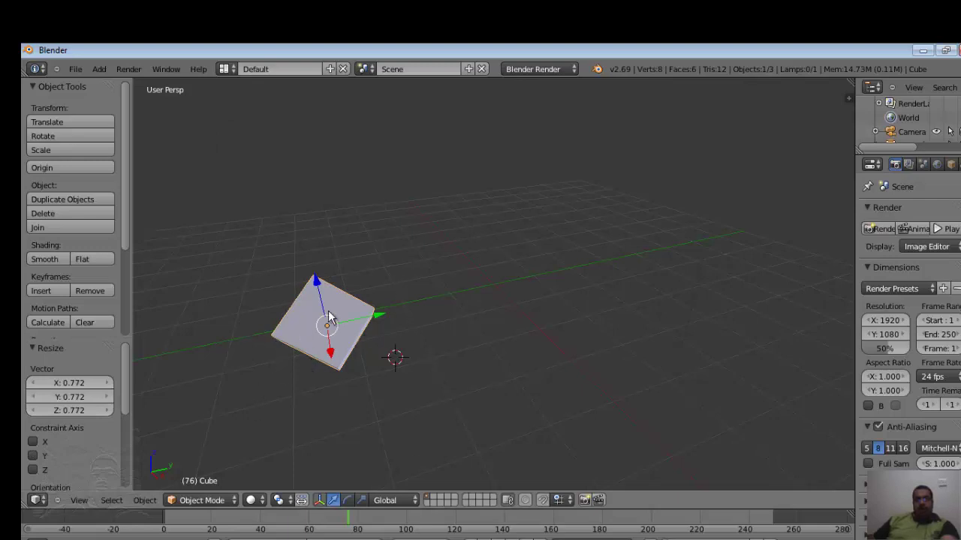
pyautogui.scroll(2, 295, 372)
pyautogui.scroll(-2, 286, 374)
pyautogui.scroll(2, 268, 374)
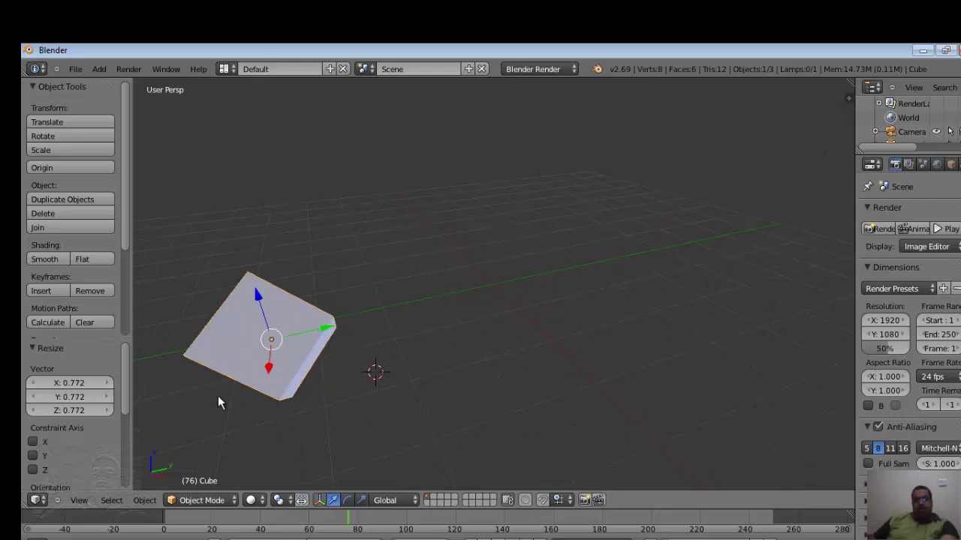
# Step: Pan and zoom in to centre the cube, then show the interaction mode list
pyautogui.moveTo(283, 403)
pyautogui.keyDown('shift'); pyautogui.mouseDown(button='middle')
pyautogui.moveTo(319, 360)
pyautogui.moveTo(372, 357)
pyautogui.mouseUp(button='middle'); pyautogui.keyUp('shift')
pyautogui.scroll(2, 315, 312)
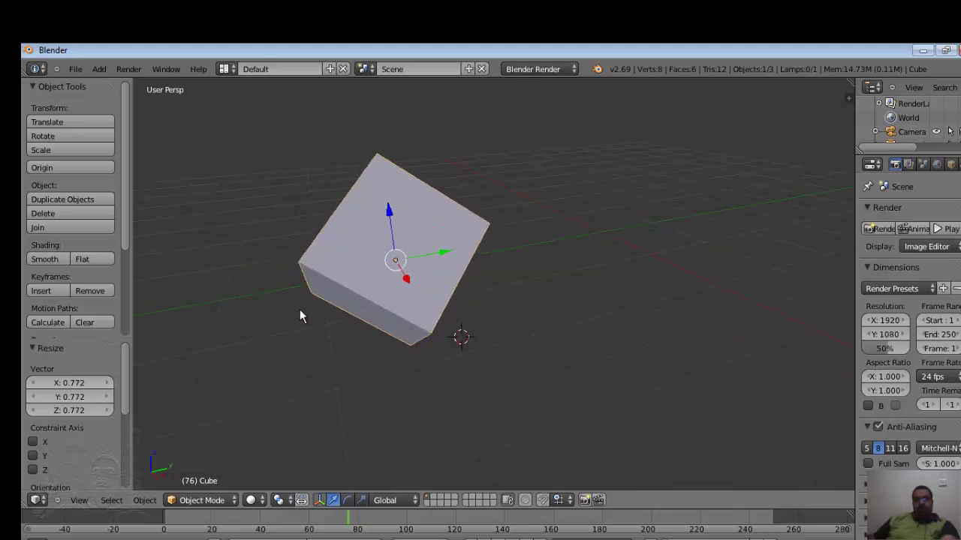
pyautogui.click(192, 502)
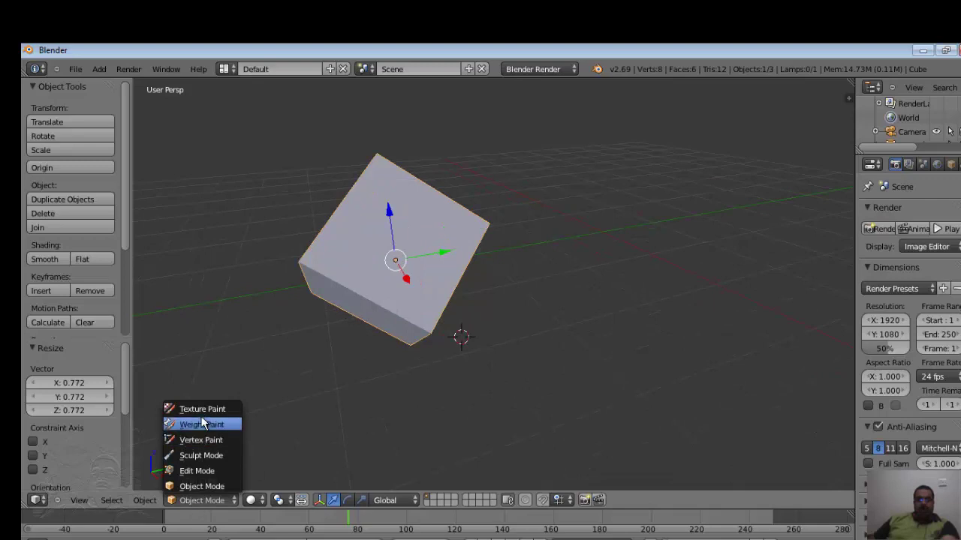
# Step: Enter Edit Mode and trial-move the lower-right vertex along X, then cancel
pyautogui.click(208, 473)
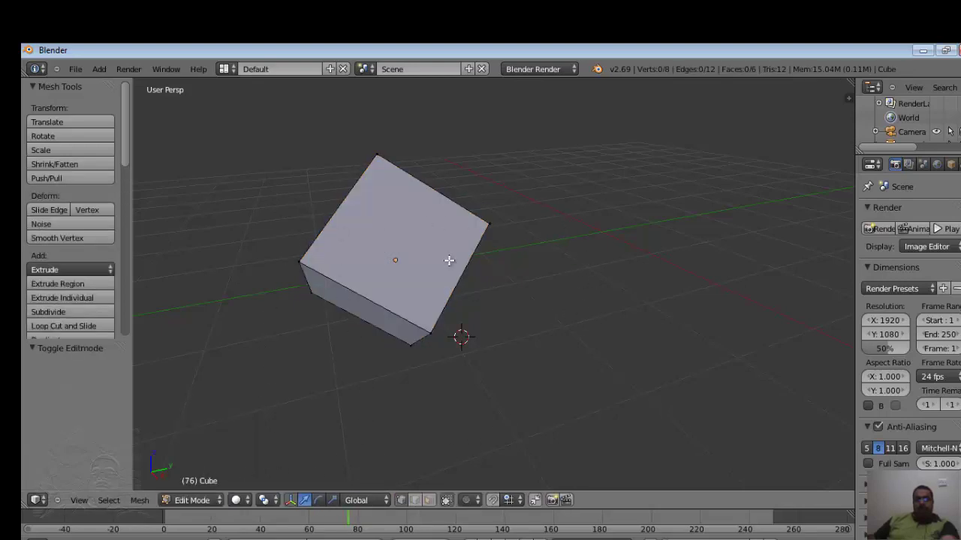
pyautogui.click(489, 221)
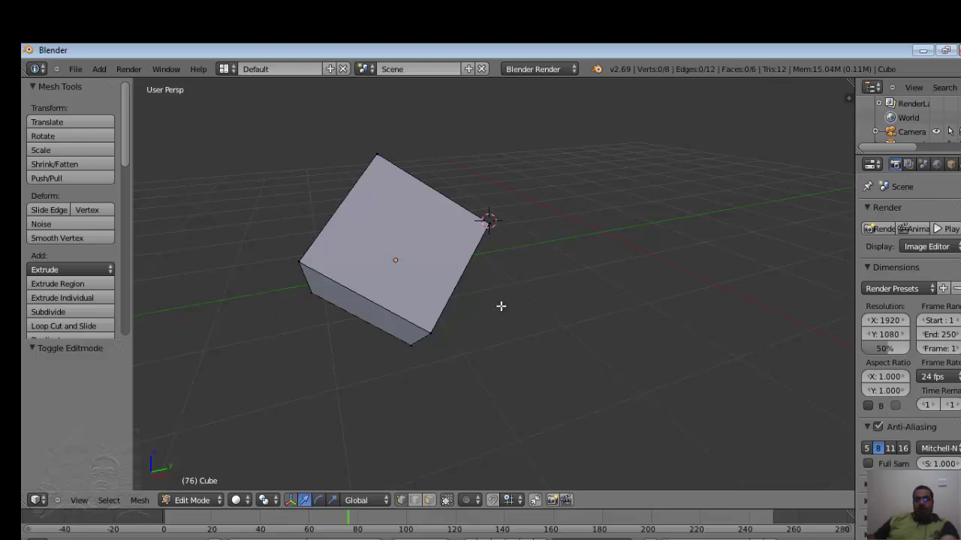
pyautogui.rightClick(427, 330)
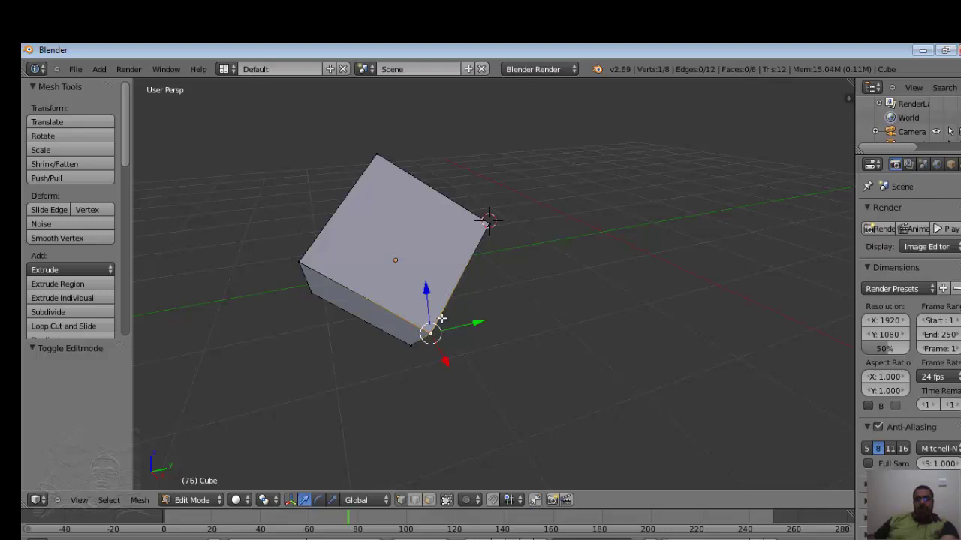
pyautogui.click(75, 121)
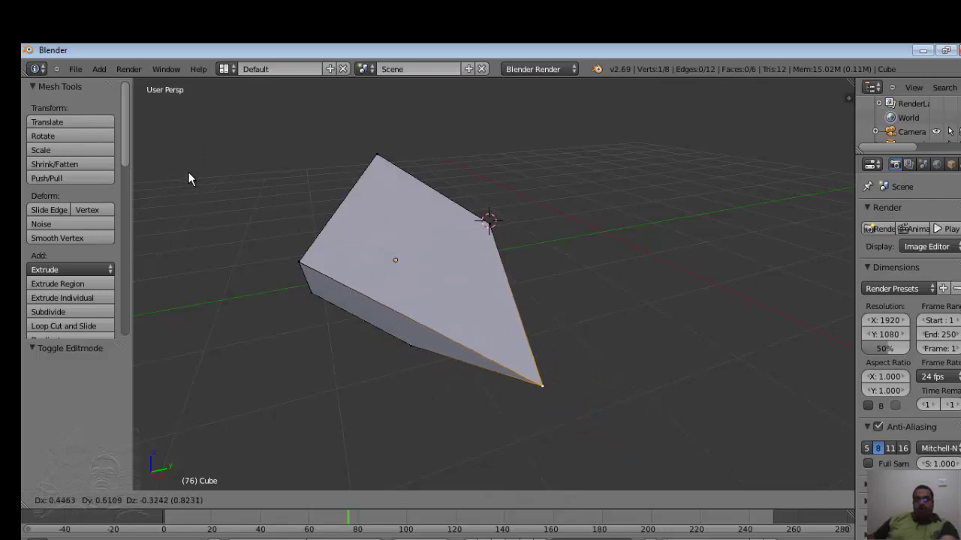
pyautogui.press('x')
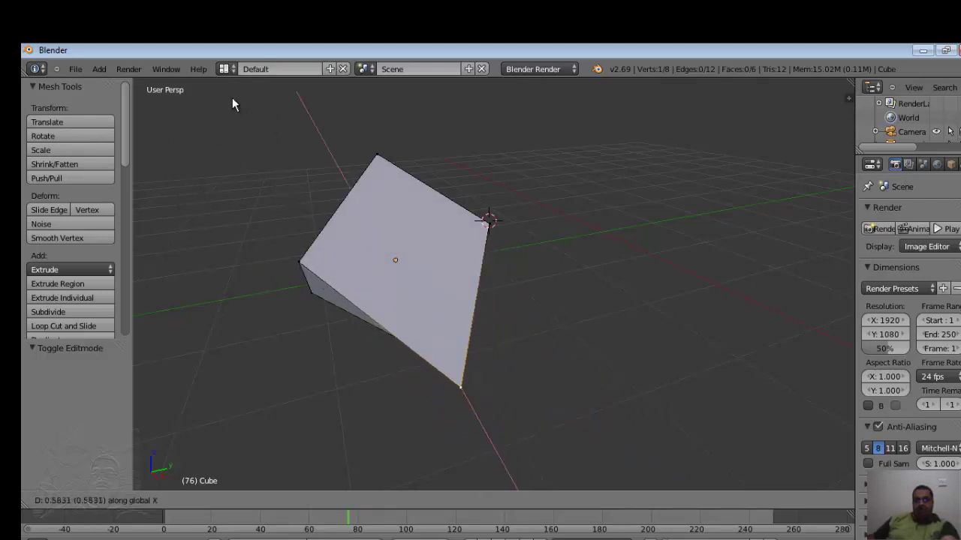
pyautogui.press('Escape')
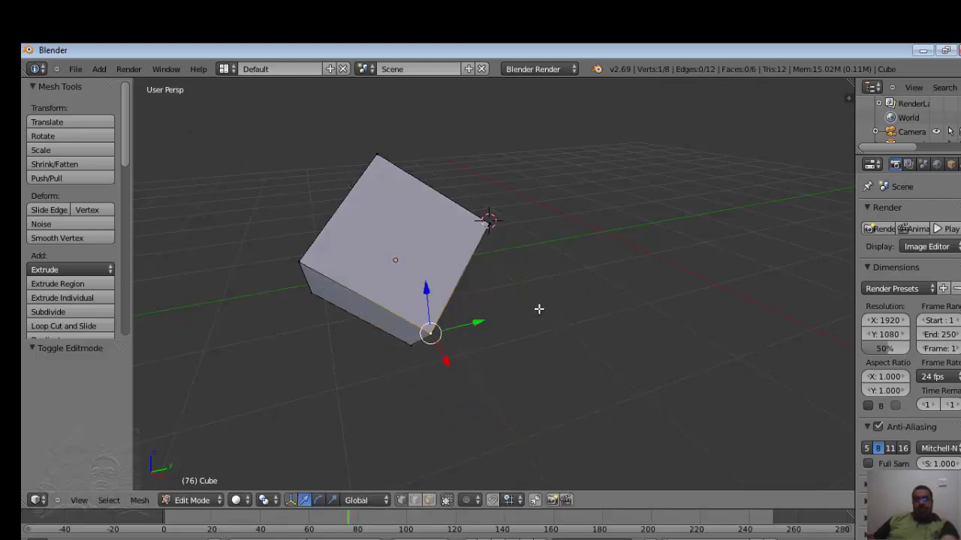
# Step: Toggle select all on and off, leaving the cube deselected
pyautogui.press('a')
pyautogui.press('a')
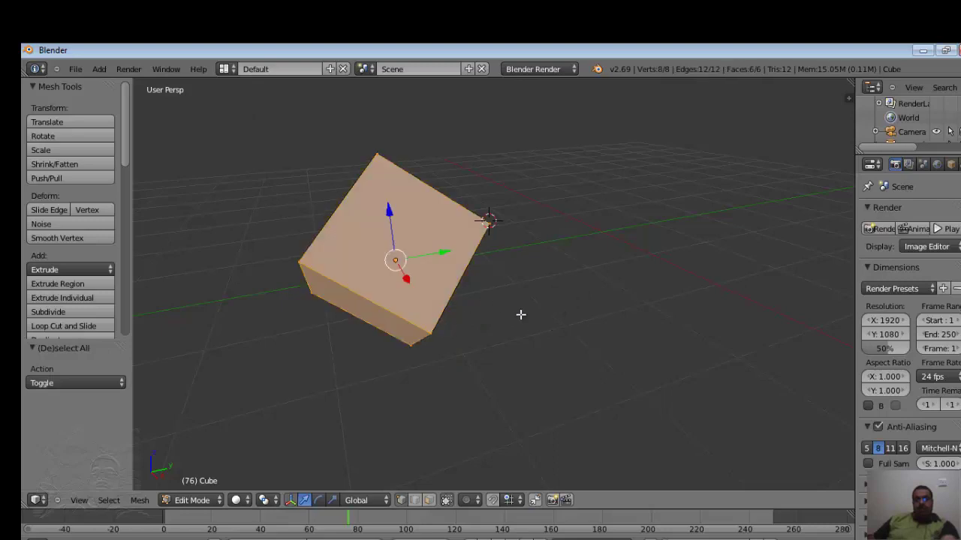
pyautogui.press('a')
pyautogui.click(551, 334)
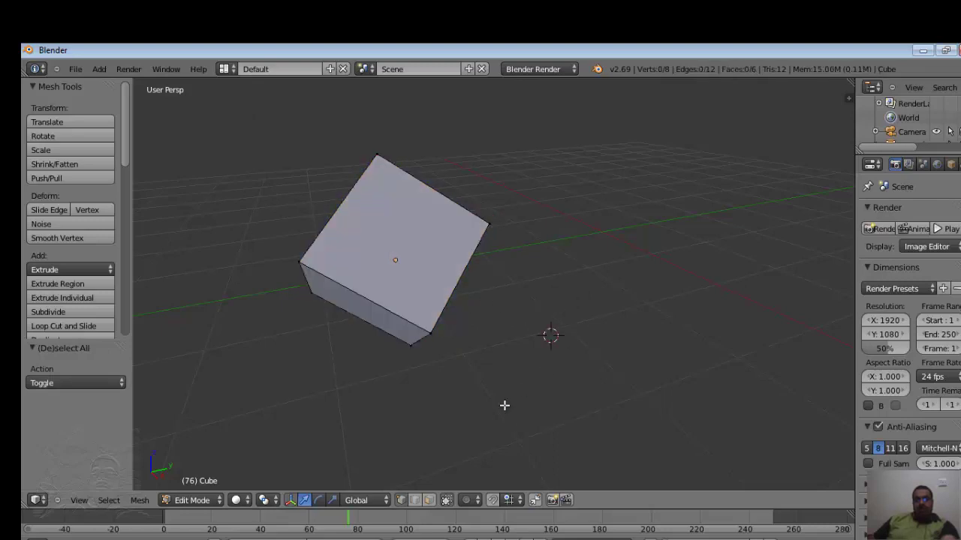
# Step: Select the cube's upper-left edge and move it slightly
pyautogui.click(433, 330)
pyautogui.rightClick(299, 263)
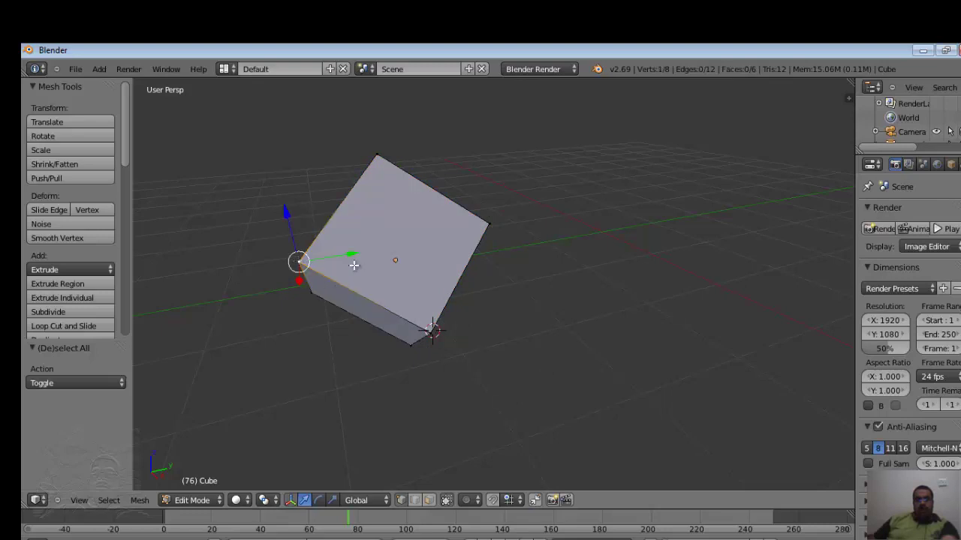
pyautogui.keyDown('ctrl'); pyautogui.rightClick(376, 153); pyautogui.keyUp('ctrl')
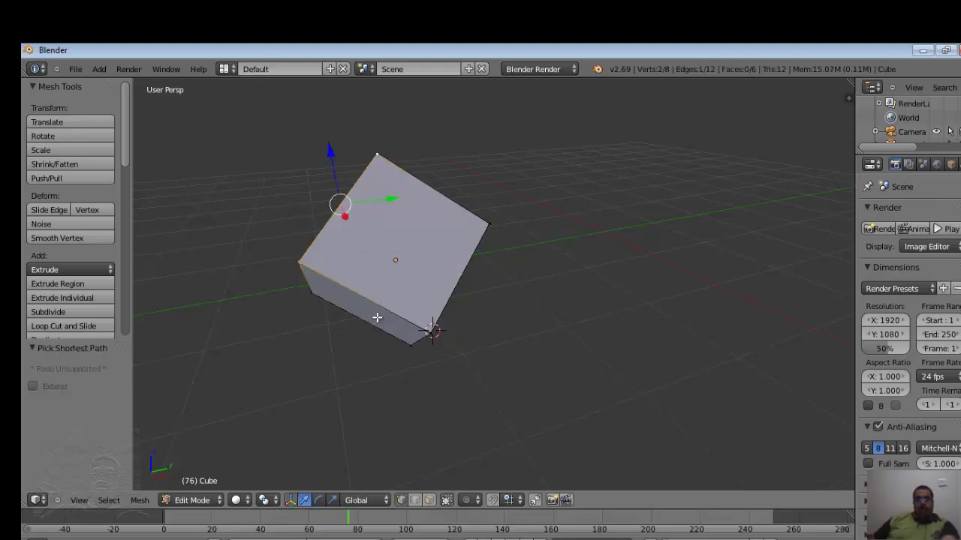
pyautogui.click(65, 123)
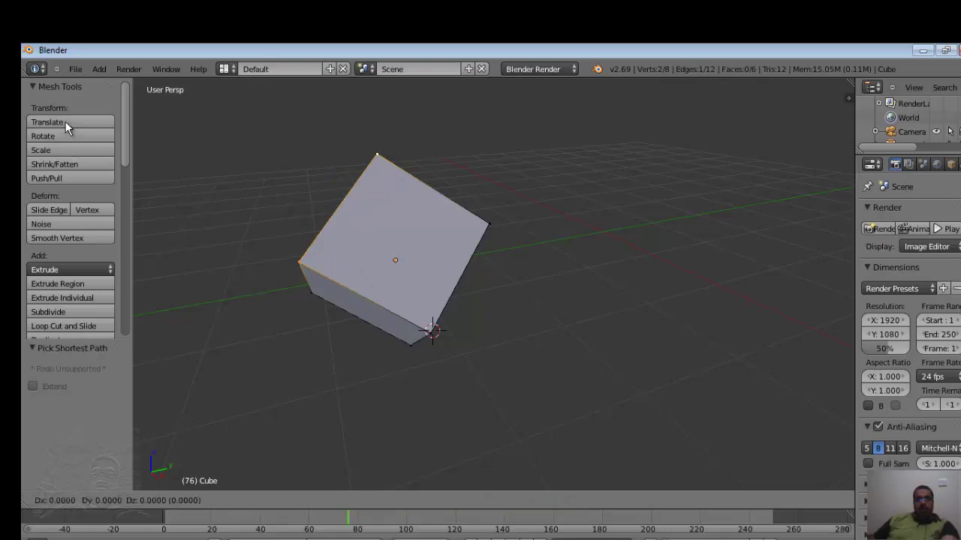
pyautogui.click(105, 132)
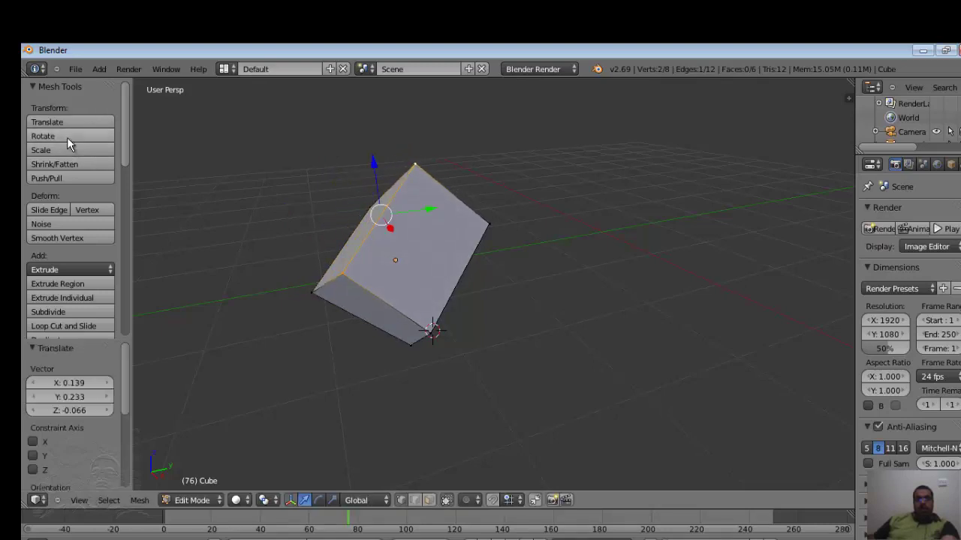
# Step: Rotate the edge -23.642° and scale it to 0.761, then select the right vertex
pyautogui.click(67, 137)
pyautogui.click(209, 242)
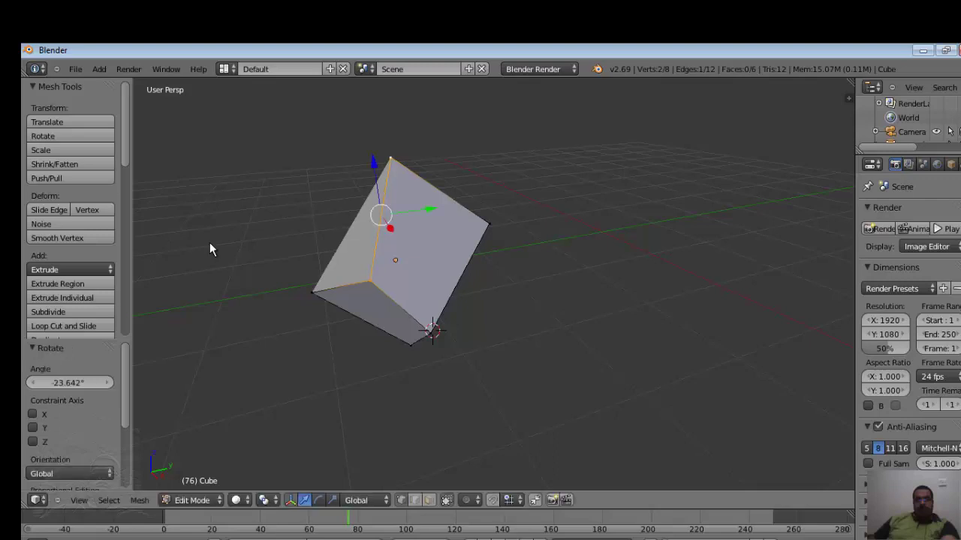
pyautogui.click(64, 149)
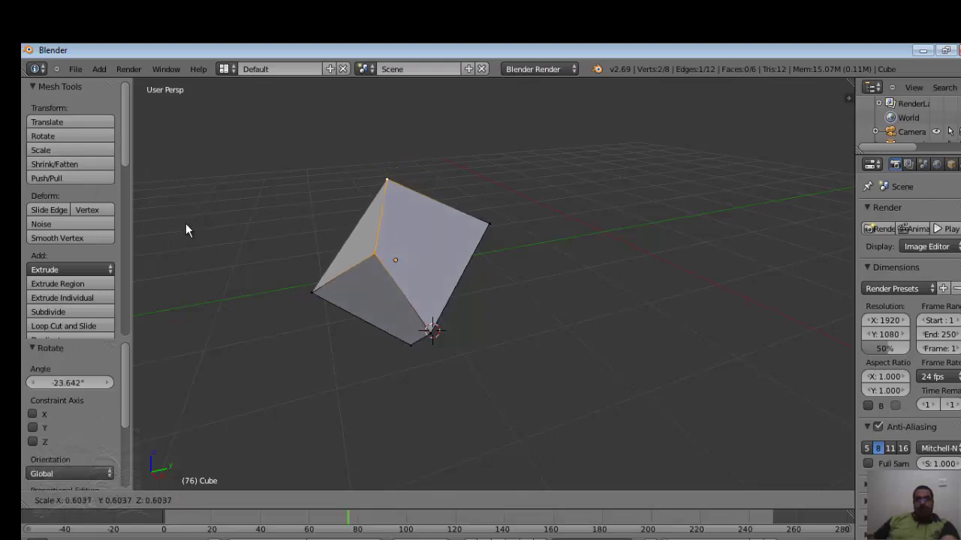
pyautogui.click(231, 411)
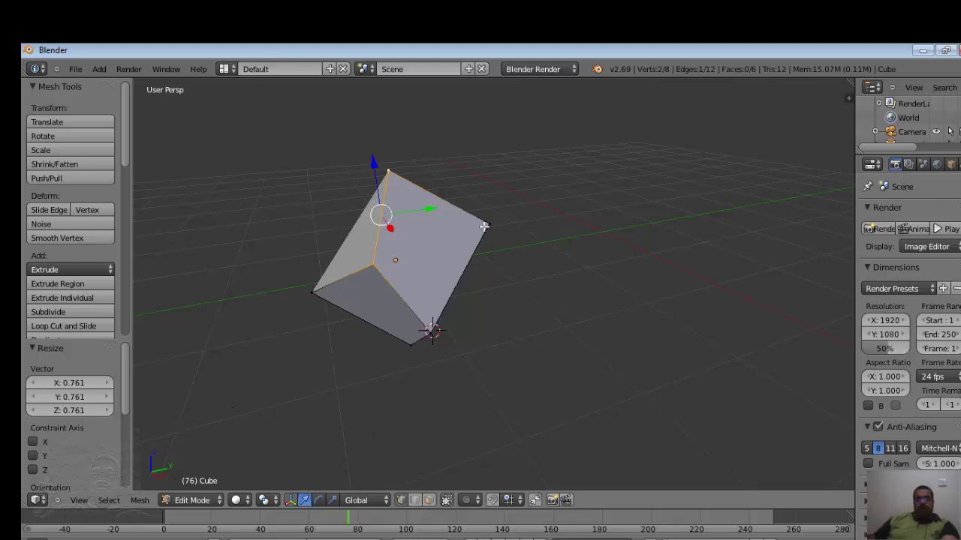
pyautogui.click(521, 221)
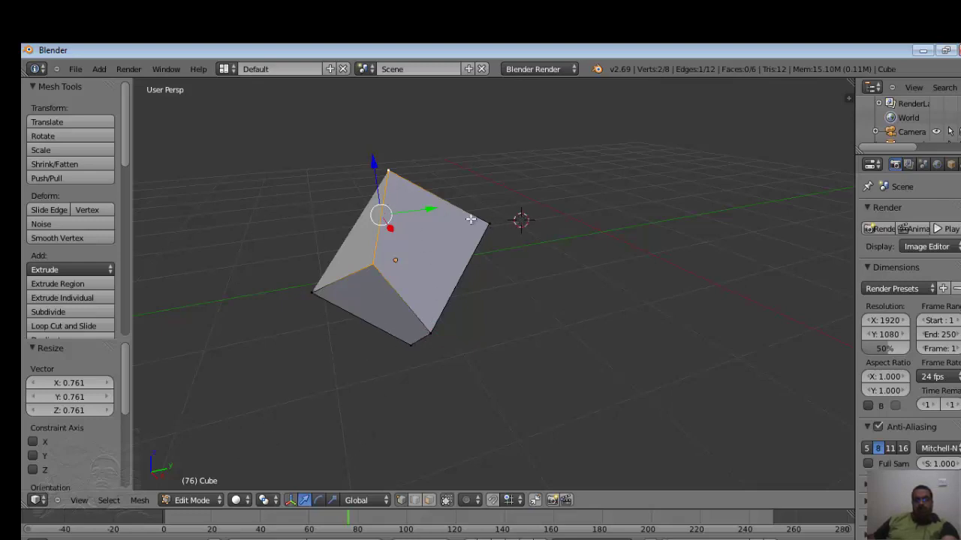
pyautogui.rightClick(489, 224)
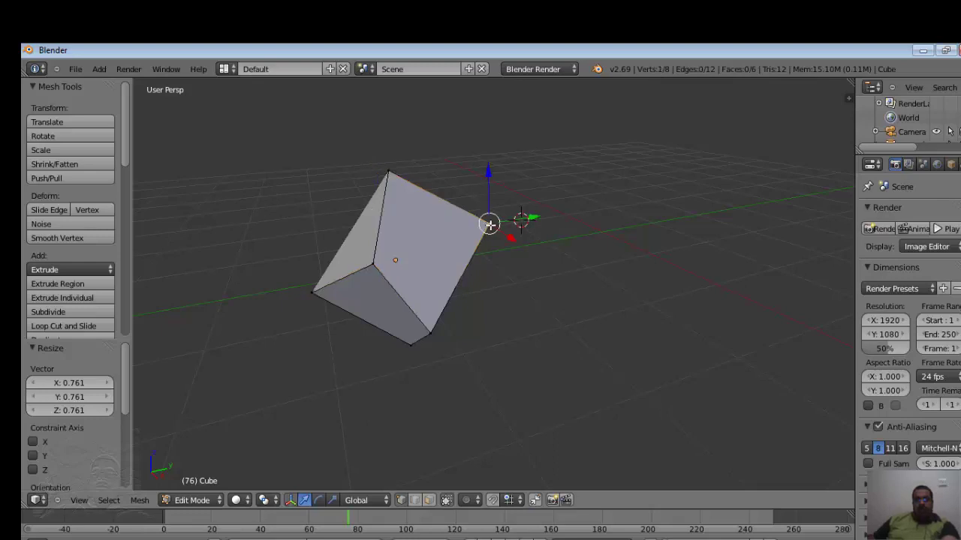
# Step: Select the right face's four vertices and move it by X 0.065, Y 0.161, Z 0.011
pyautogui.keyDown('ctrl'); pyautogui.rightClick(372, 262); pyautogui.keyUp('ctrl')
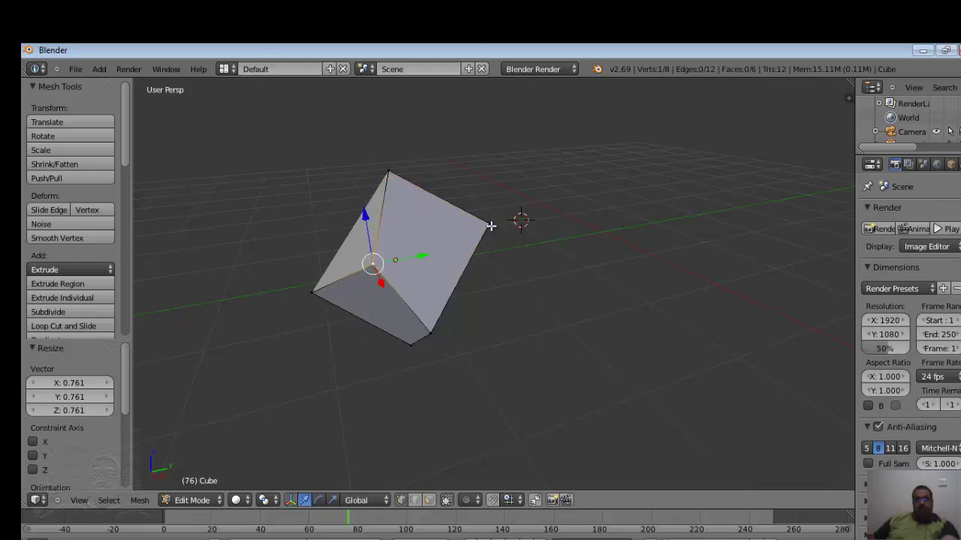
pyautogui.keyDown('ctrl'); pyautogui.rightClick(428, 333); pyautogui.keyUp('ctrl')
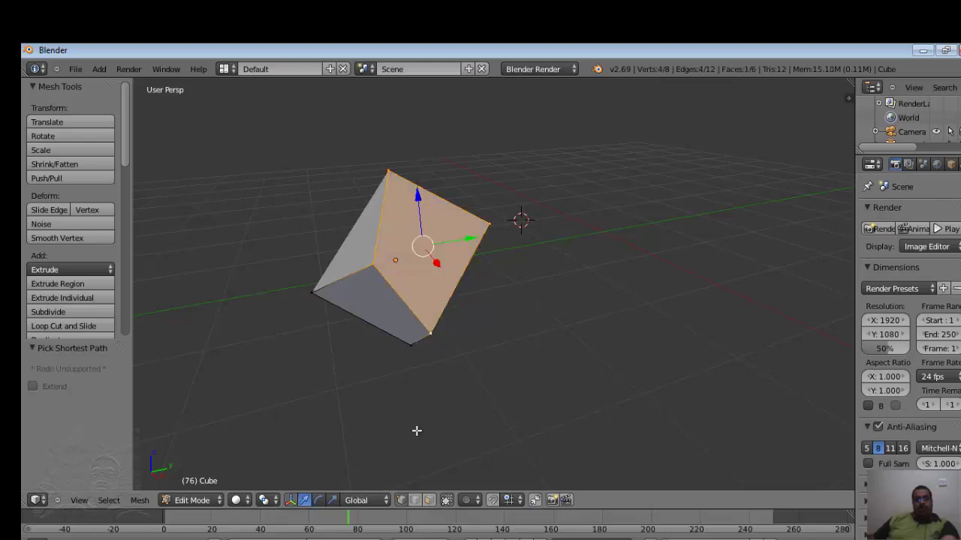
pyautogui.click(51, 122)
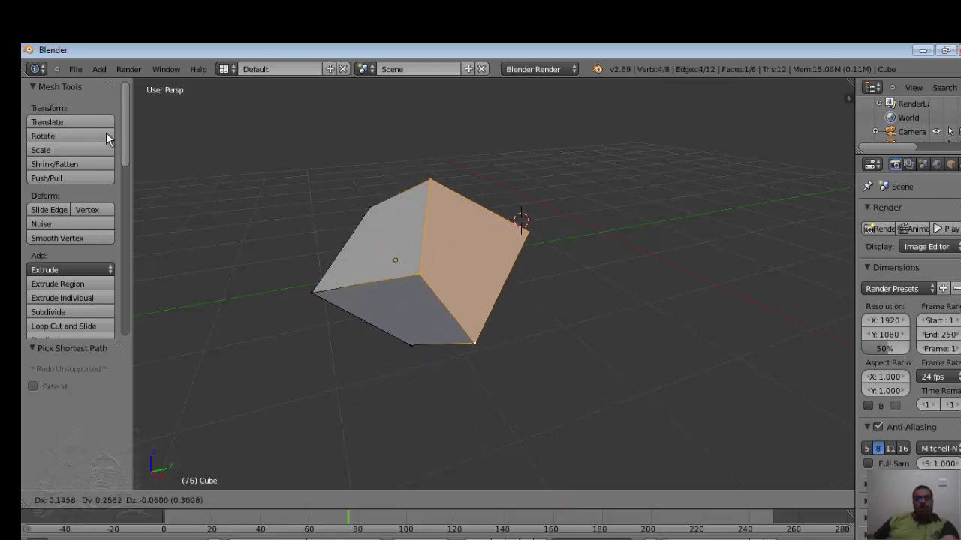
pyautogui.click(76, 119)
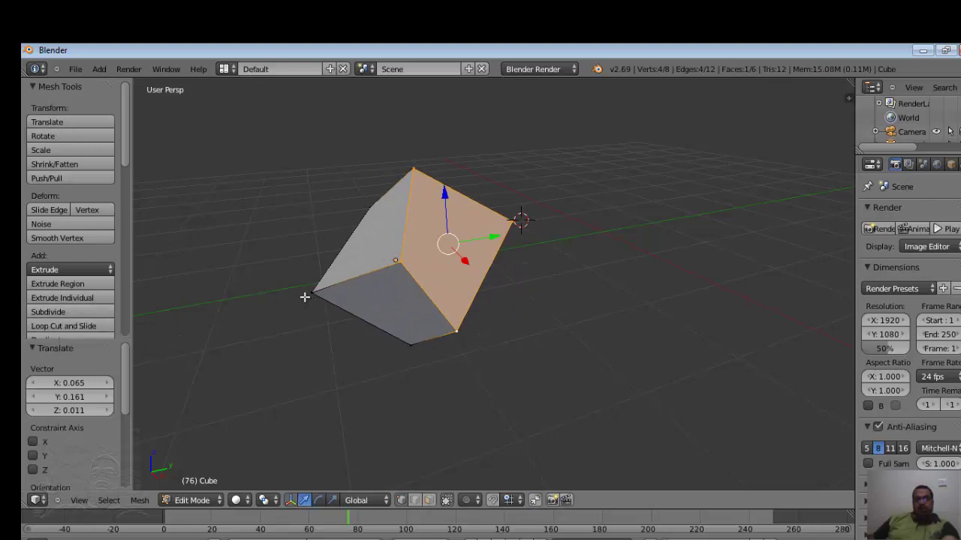
pyautogui.click(268, 261)
# Step: Dismiss the separate and box-select prompts and deselect the face
pyautogui.press('p')
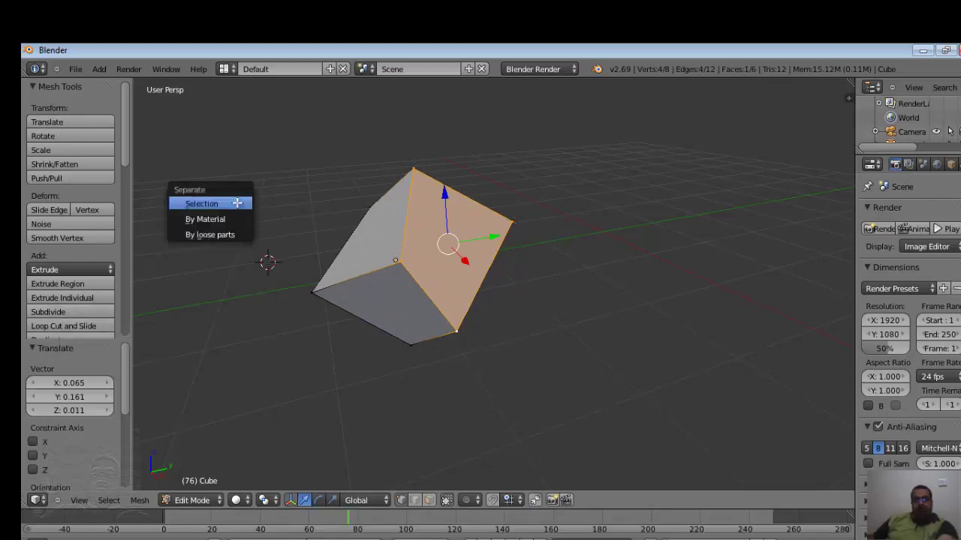
pyautogui.press('Escape')
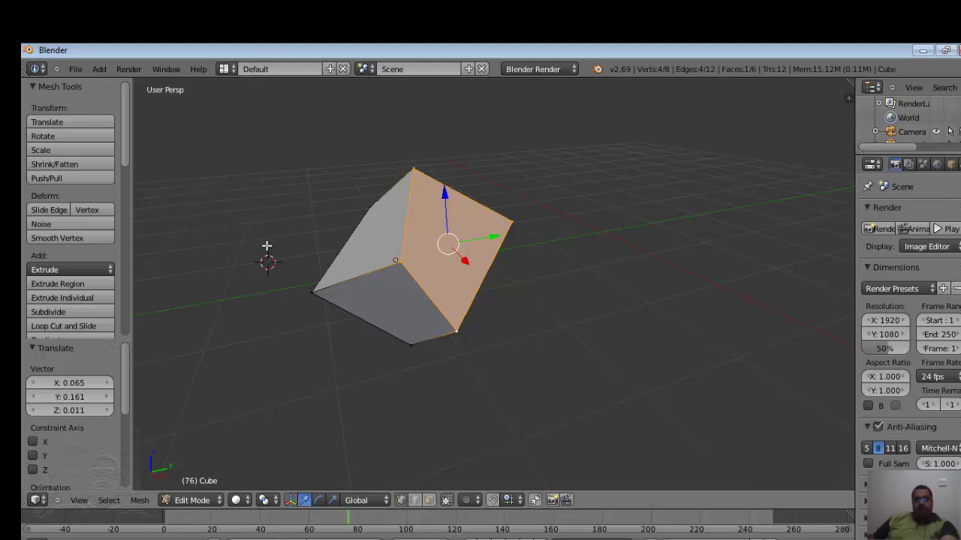
pyautogui.press('b')
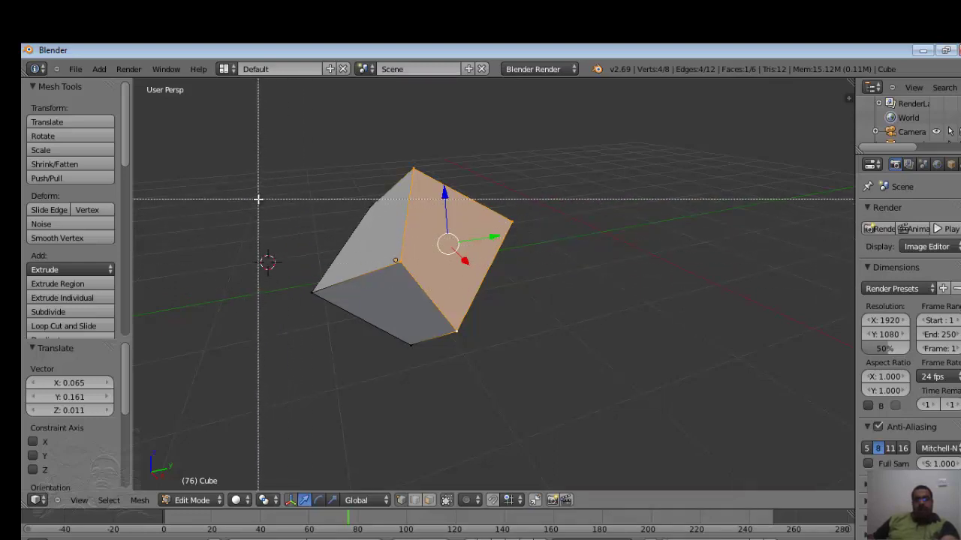
pyautogui.press('Escape')
pyautogui.press('`')
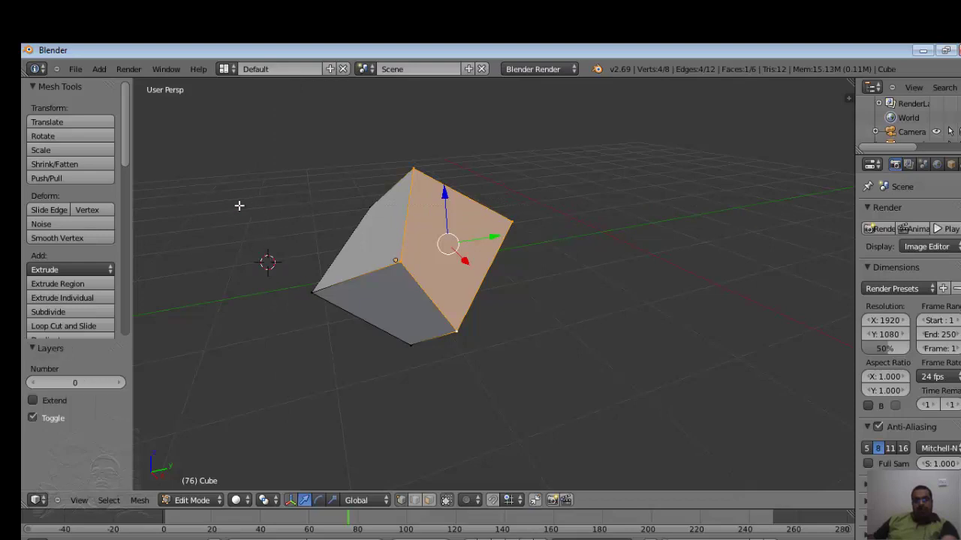
pyautogui.press('a')
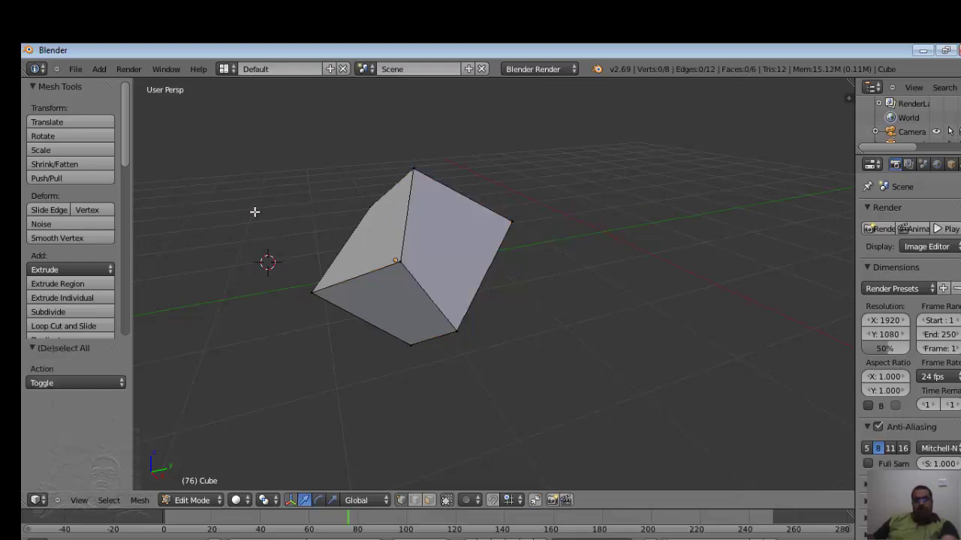
# Step: Box-select the vertices on the cube's lower part, then deselect everything
pyautogui.press('b')
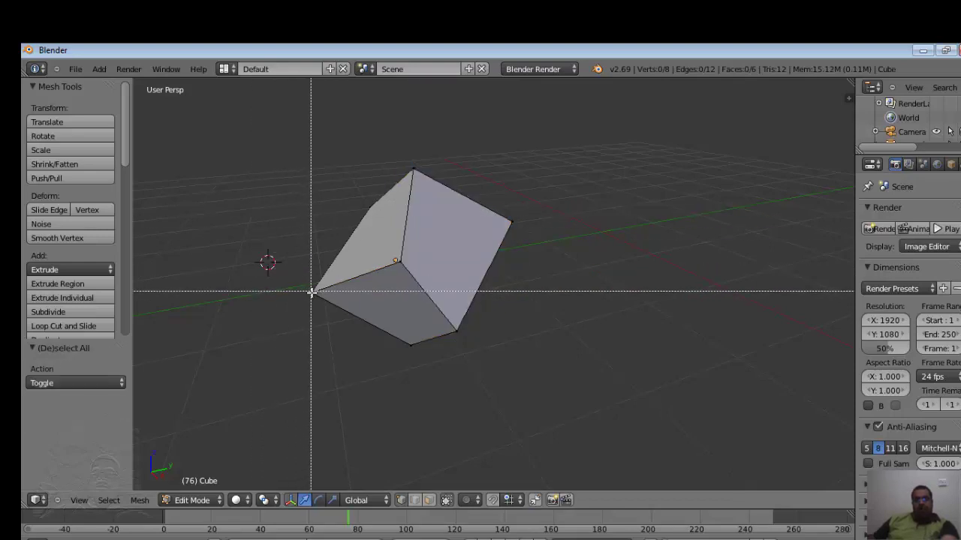
pyautogui.press('Escape')
pyautogui.click(275, 245)
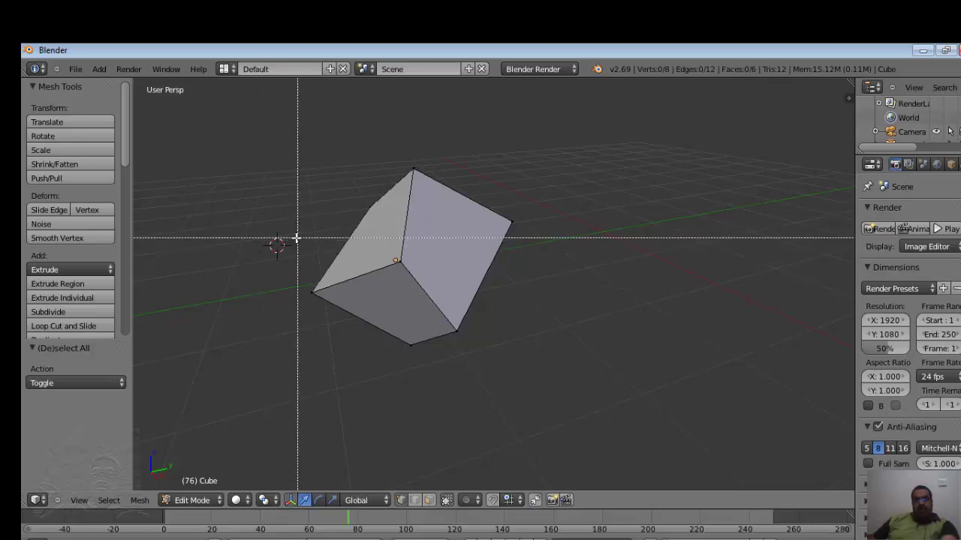
pyautogui.moveTo(299, 244)
pyautogui.mouseDown()
pyautogui.moveTo(444, 323)
pyautogui.moveTo(456, 362)
pyautogui.moveTo(476, 374)
pyautogui.mouseUp()
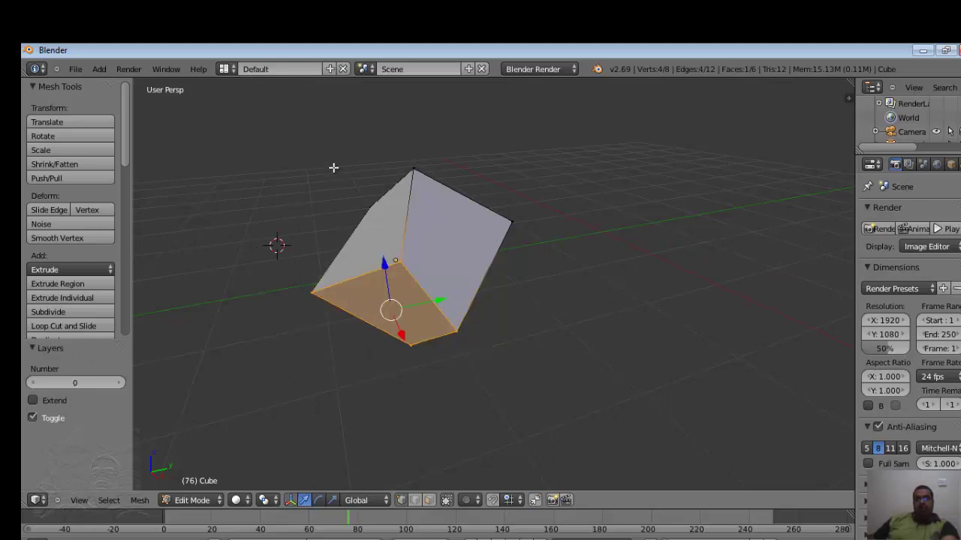
pyautogui.press('a')
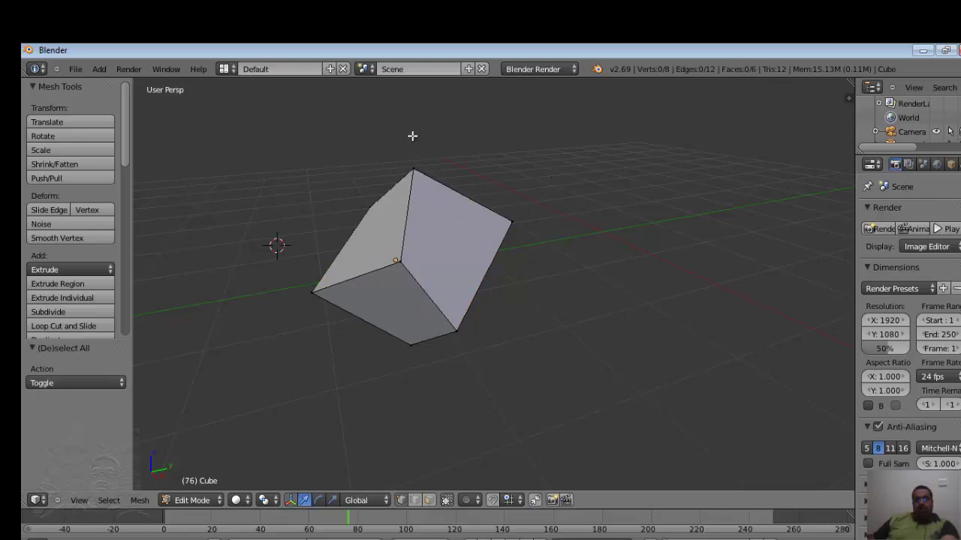
# Step: Box-select the cube's top edge and pull it outward
pyautogui.press('b')
pyautogui.moveTo(378, 128)
pyautogui.mouseDown()
pyautogui.moveTo(556, 256)
pyautogui.moveTo(547, 245)
pyautogui.mouseUp()
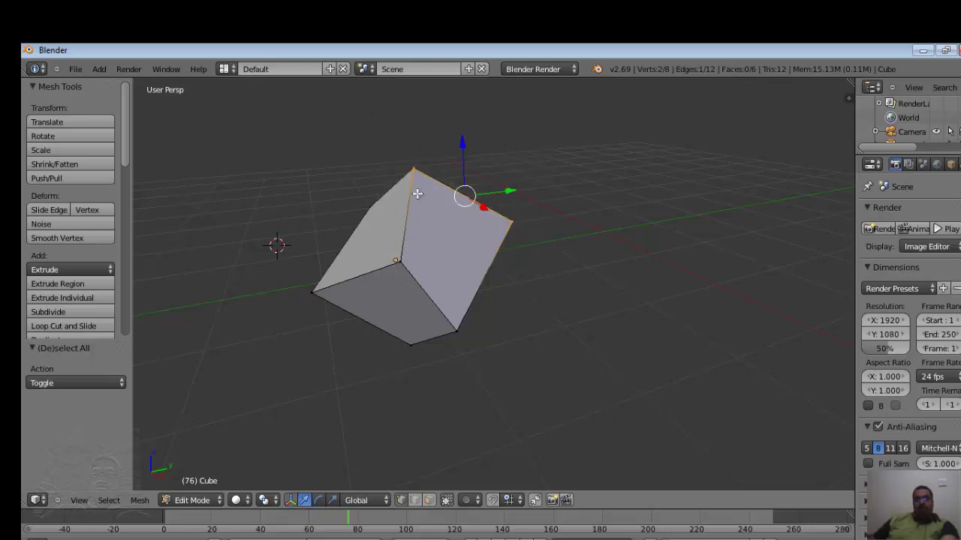
pyautogui.click(75, 119)
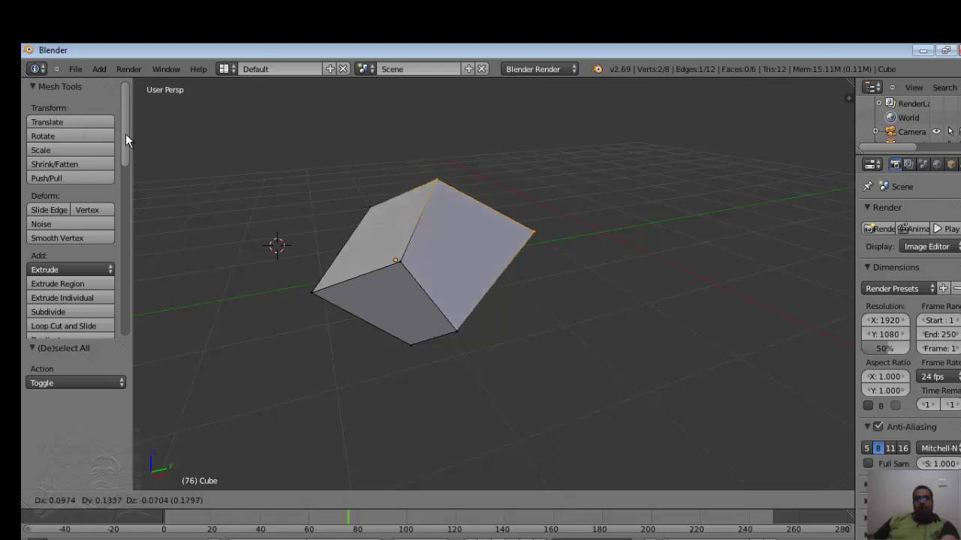
pyautogui.click(178, 137)
# Step: Tilt the top edge -17.005°, shrink it to 0.794, and deselect all
pyautogui.click(43, 136)
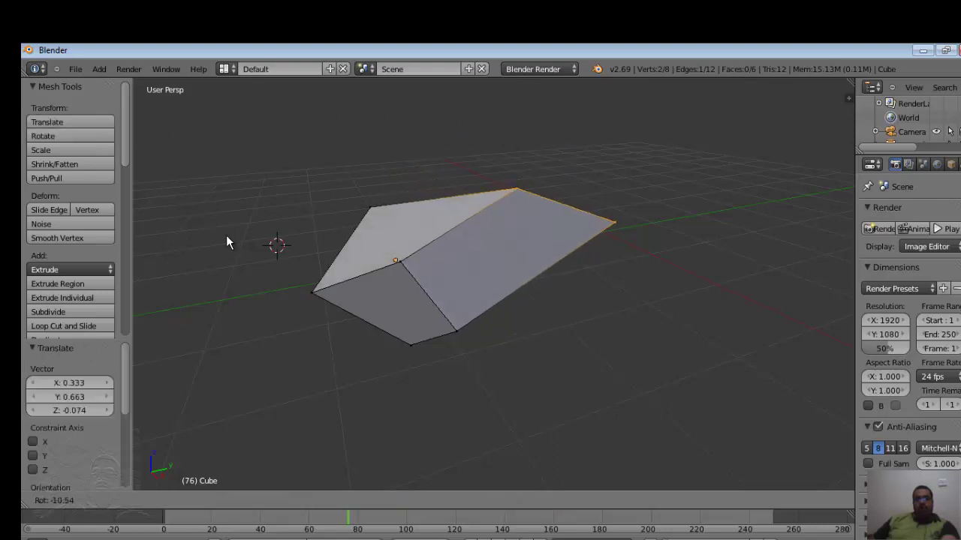
pyautogui.click(231, 244)
pyautogui.click(72, 150)
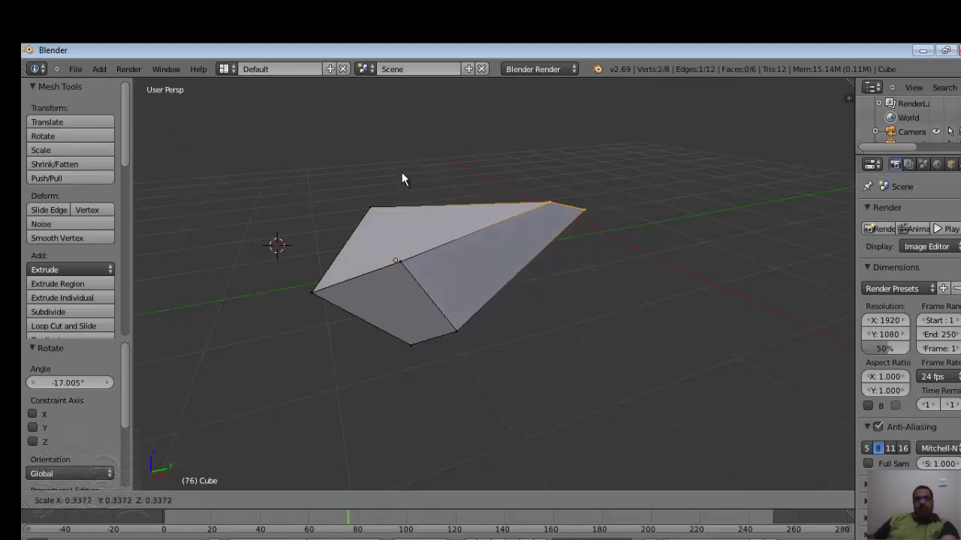
pyautogui.click(175, 172)
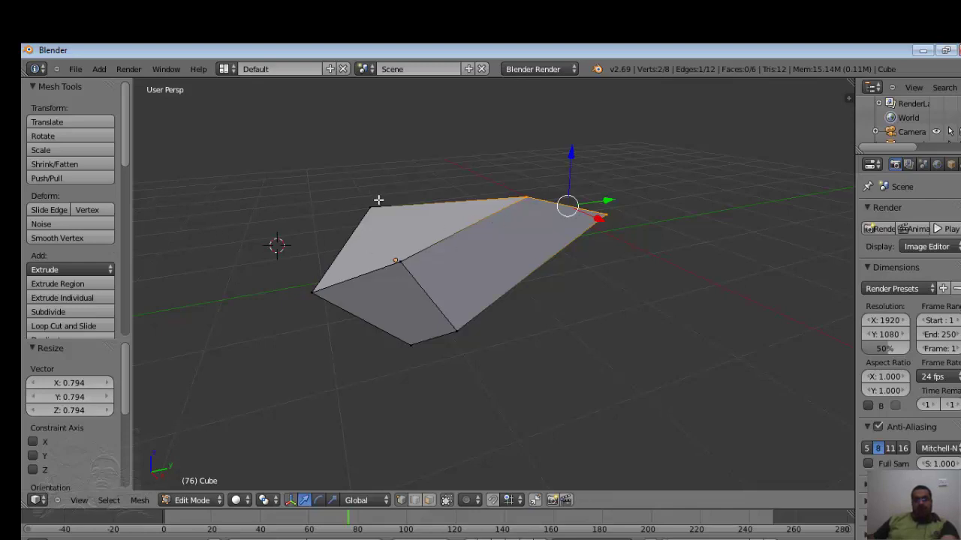
pyautogui.press('a')
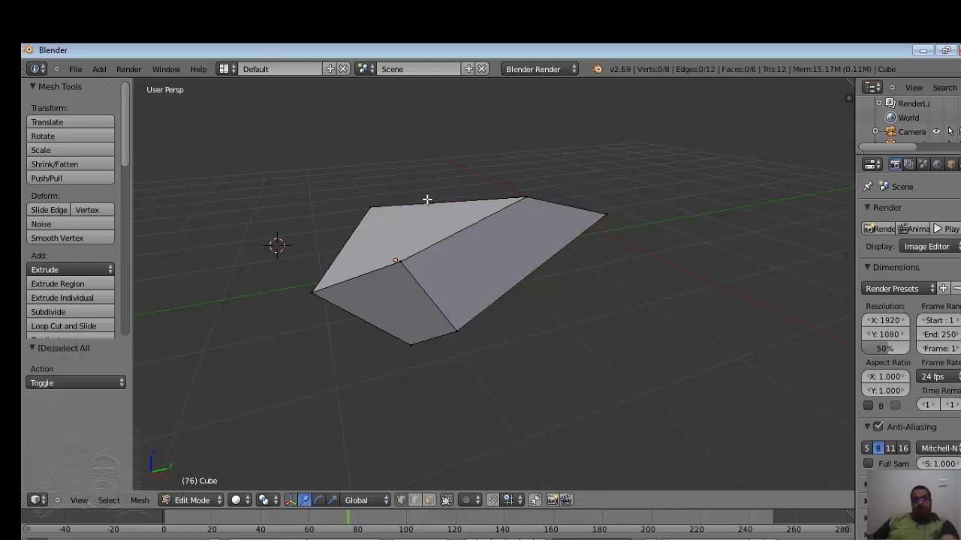
pyautogui.press('c')
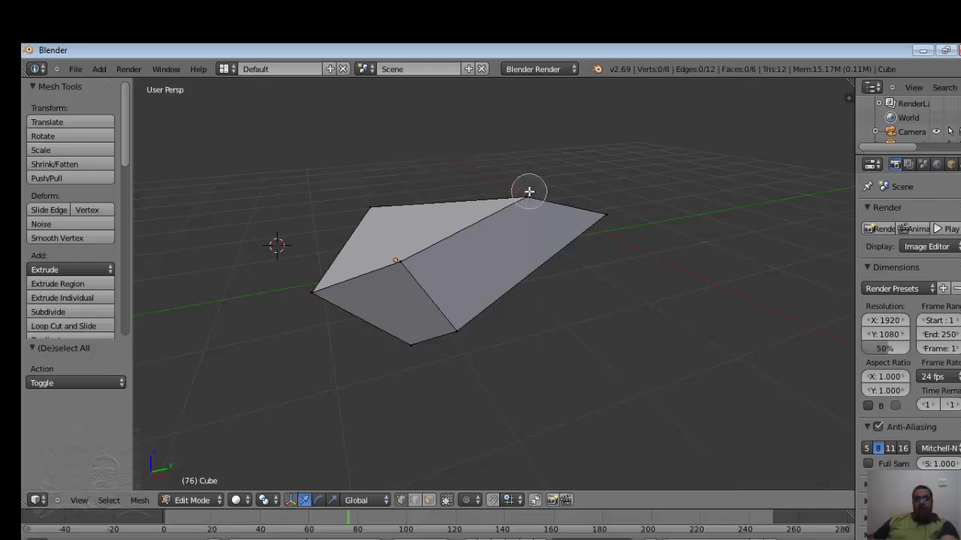
pyautogui.moveTo(528, 194)
pyautogui.mouseDown()
pyautogui.moveTo(369, 270)
pyautogui.moveTo(360, 197)
pyautogui.mouseUp()
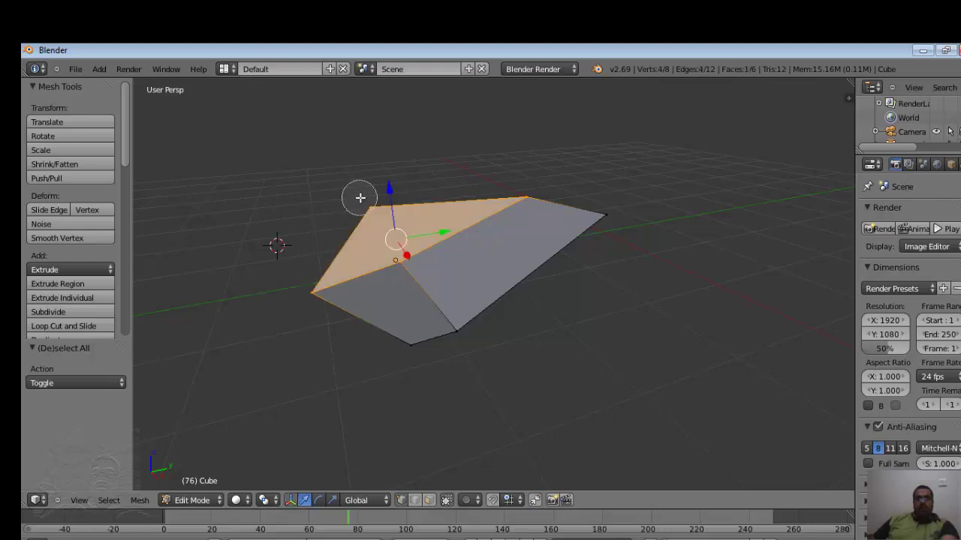
pyautogui.press('Escape')
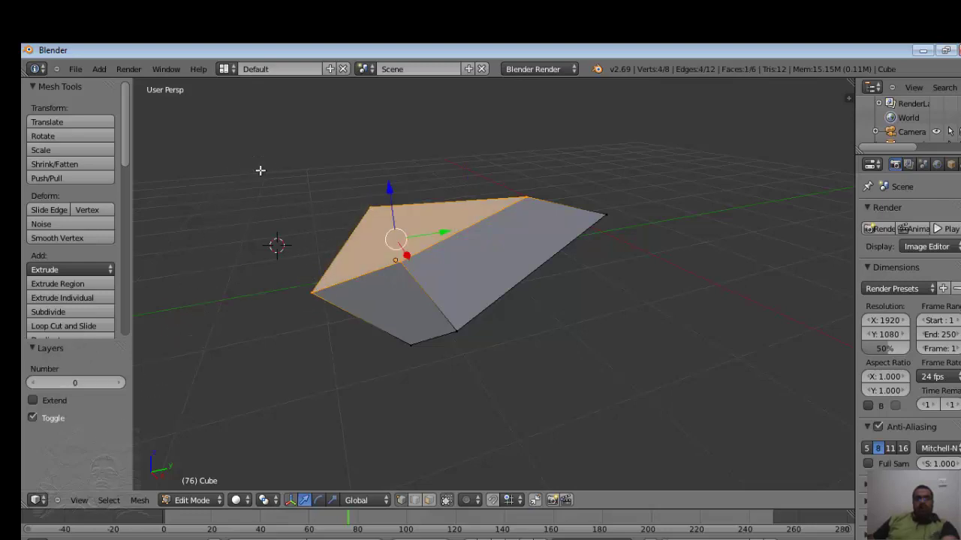
pyautogui.press('a')
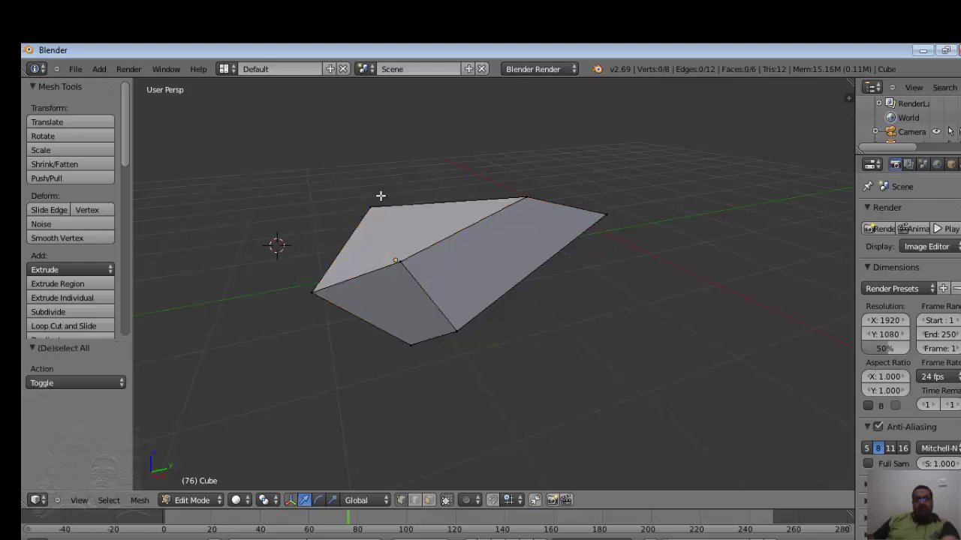
pyautogui.press('b')
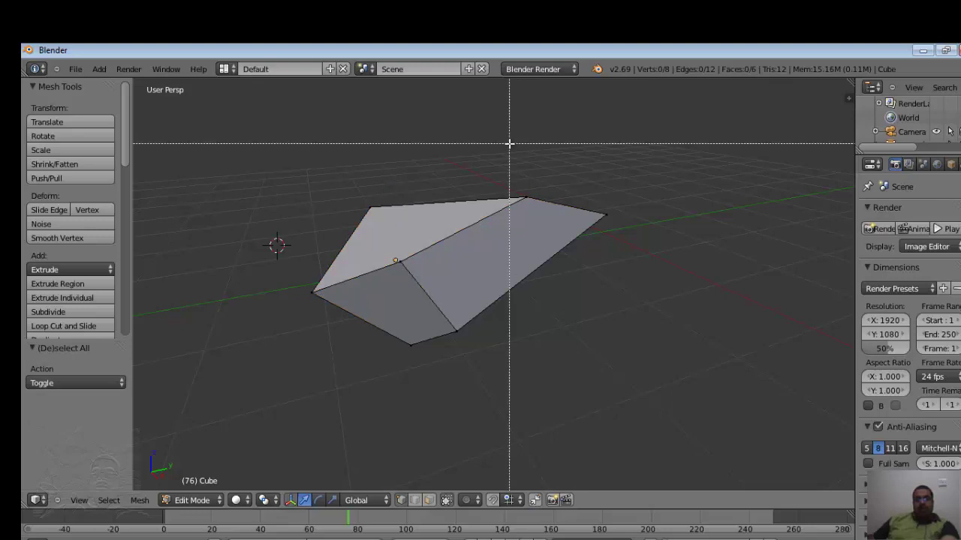
pyautogui.moveTo(488, 151); pyautogui.dragTo(649, 288)
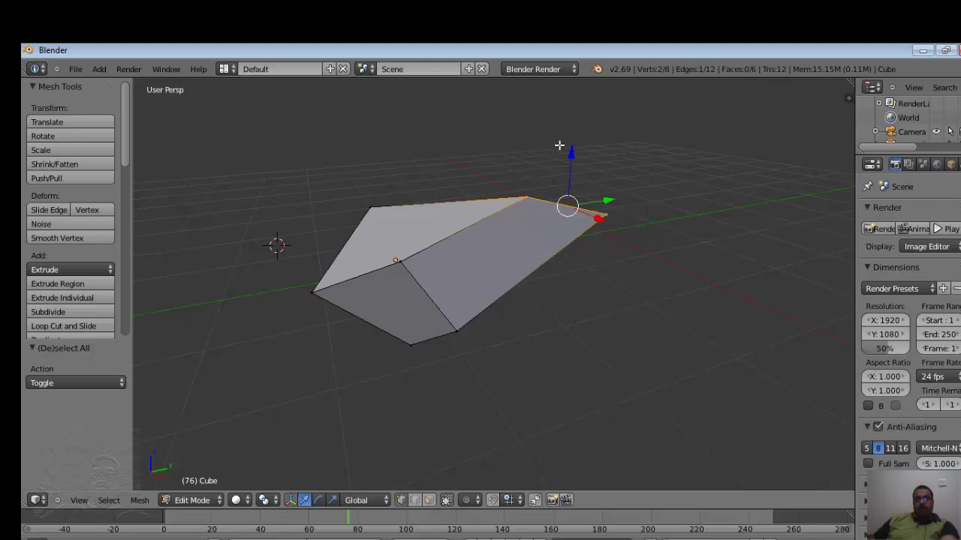
pyautogui.press('`')
pyautogui.press('c')
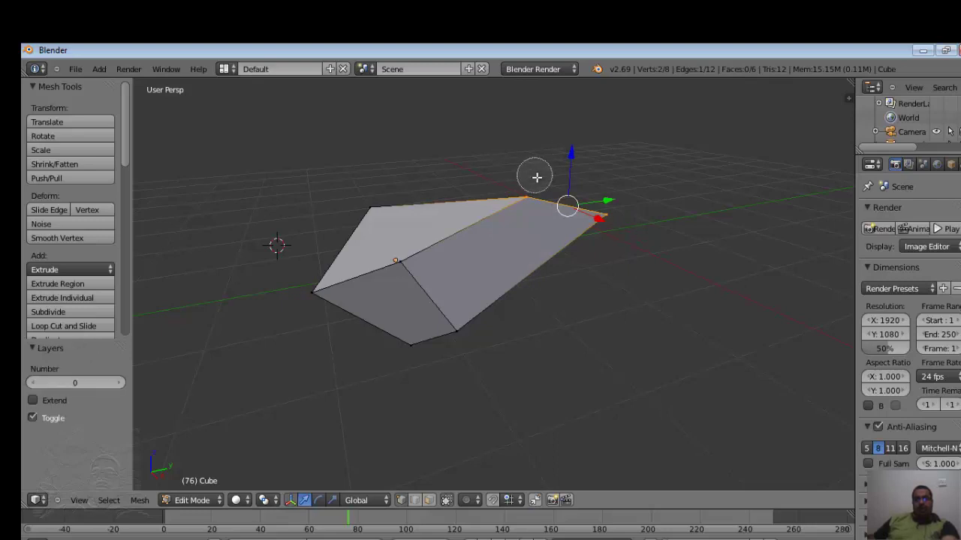
pyautogui.moveTo(502, 208); pyautogui.dragTo(310, 279)
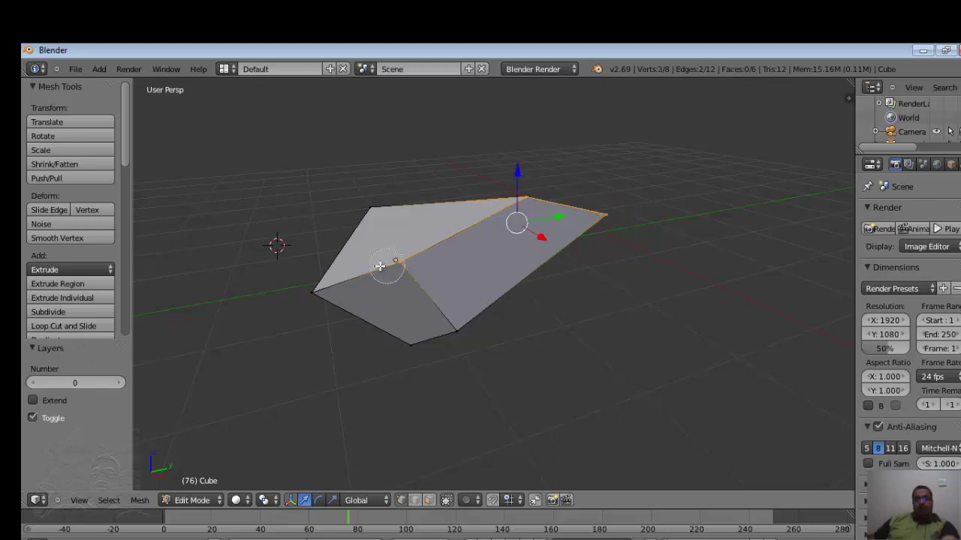
pyautogui.moveTo(427, 360); pyautogui.dragTo(443, 333)
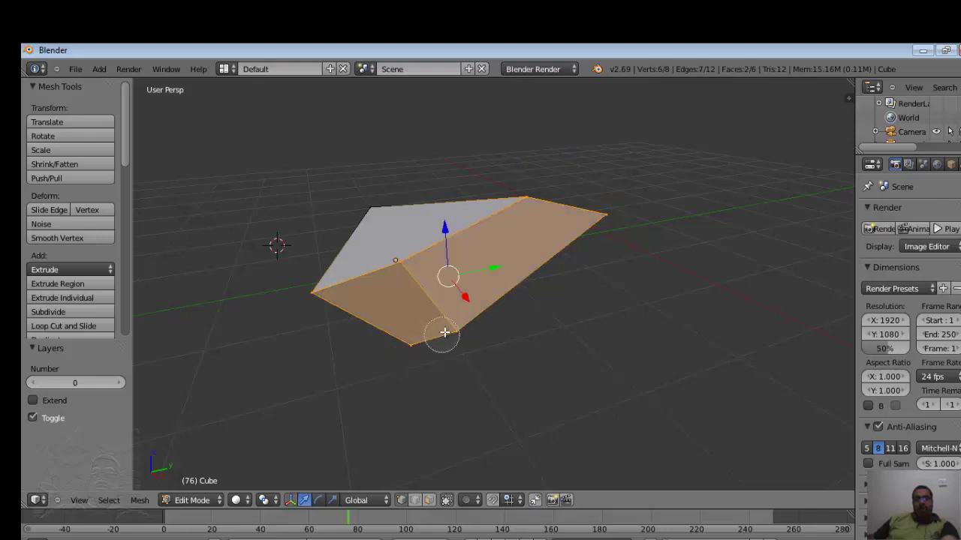
pyautogui.rightClick(609, 456)
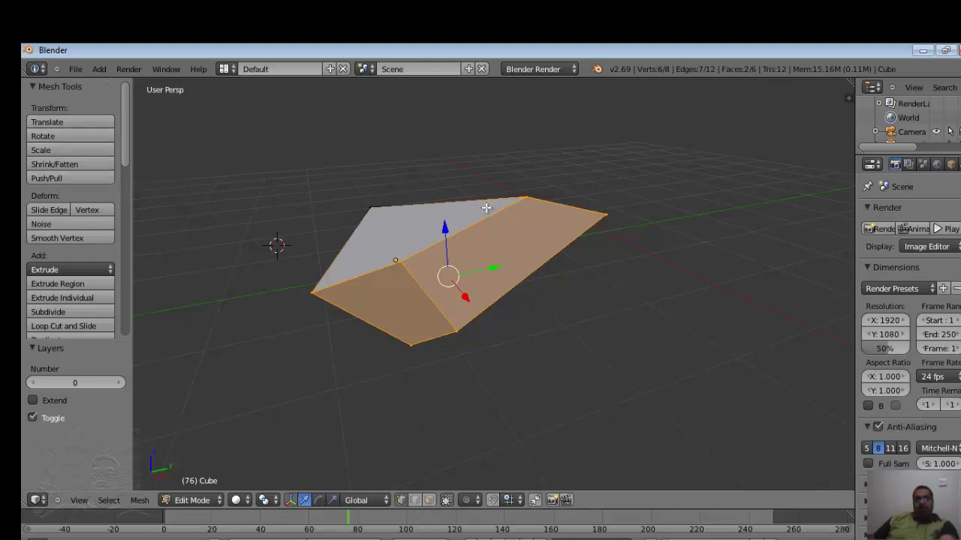
pyautogui.press('a')
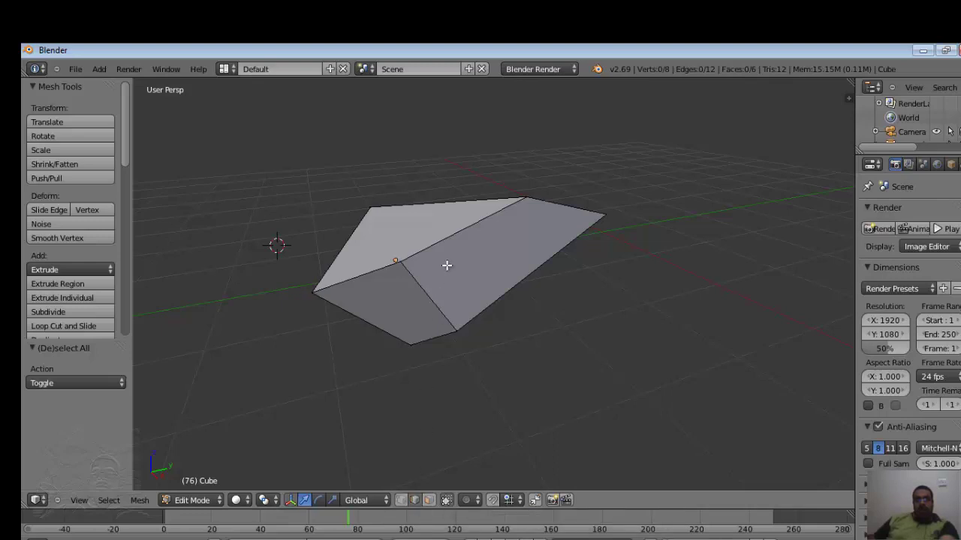
# Step: Select the wedge's ridge edges by shortest path and move them to the right
pyautogui.click(440, 240)
pyautogui.rightClick(451, 232)
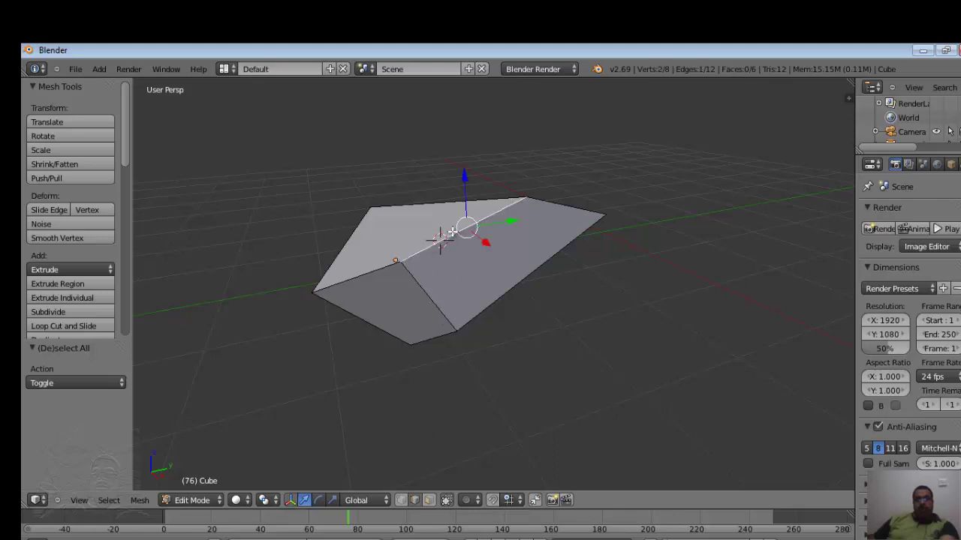
pyautogui.rightClick(496, 300)
pyautogui.keyDown('ctrl'); pyautogui.rightClick(460, 227); pyautogui.keyUp('ctrl')
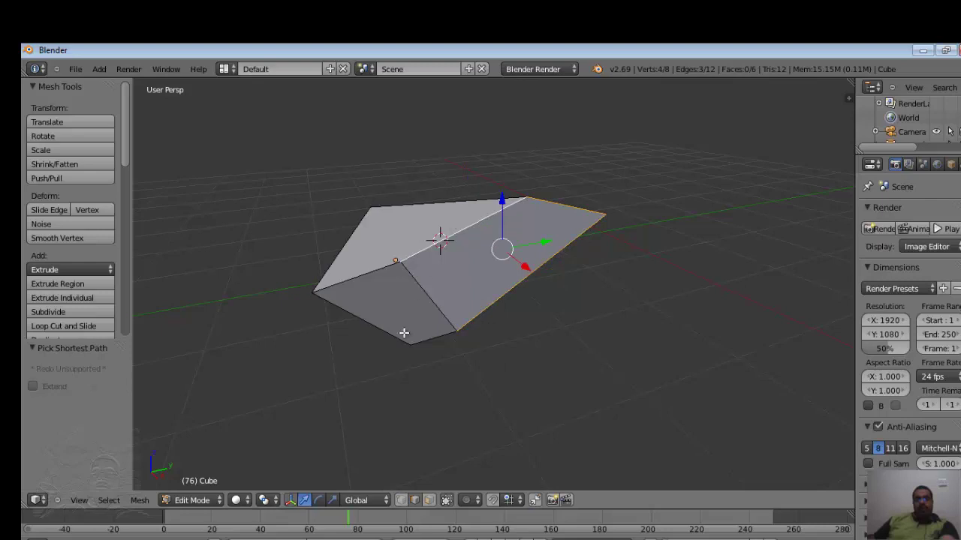
pyautogui.click(97, 121)
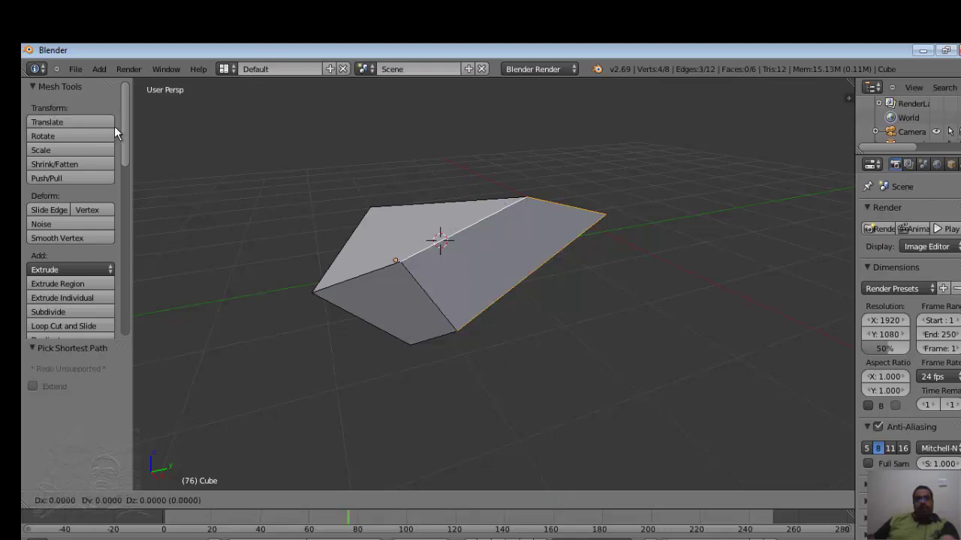
pyautogui.click(180, 118)
# Step: Shift the front-left top edge right by X 0.077, Y 0.278, Z 0.084
pyautogui.press('a')
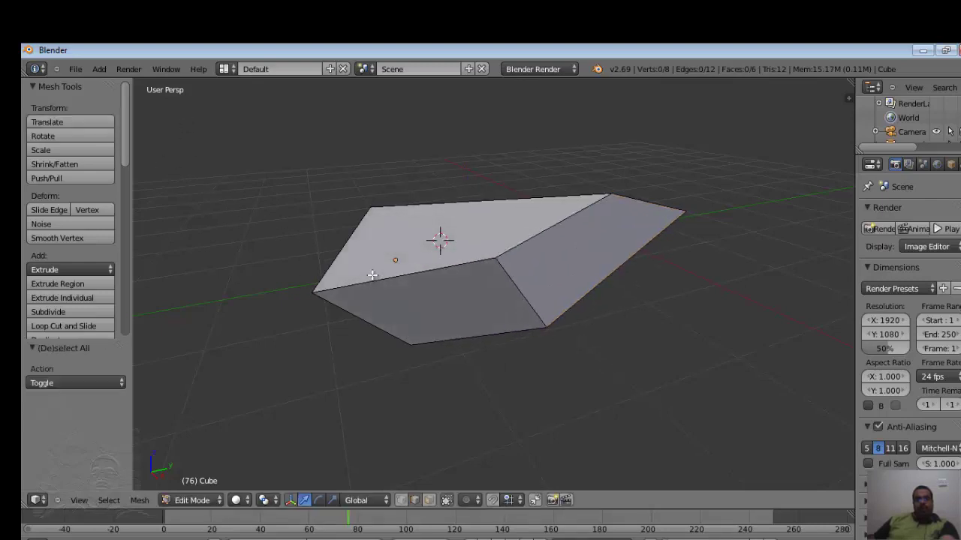
pyautogui.rightClick(381, 280)
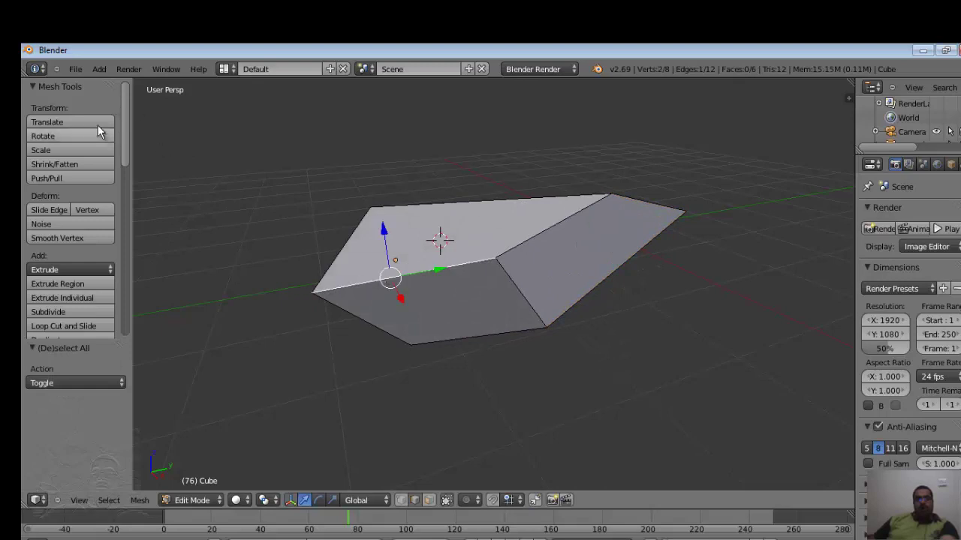
pyautogui.click(93, 120)
pyautogui.click(181, 258)
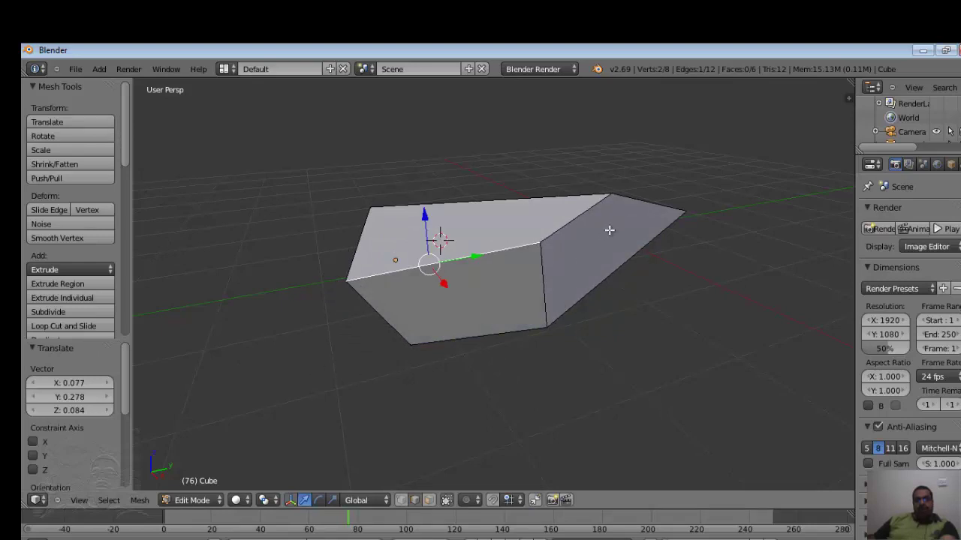
# Step: Move the front and side faces by X 0.244, Y 0.242, Z -0.252, then return to Object Mode
pyautogui.click(428, 500)
pyautogui.rightClick(458, 297)
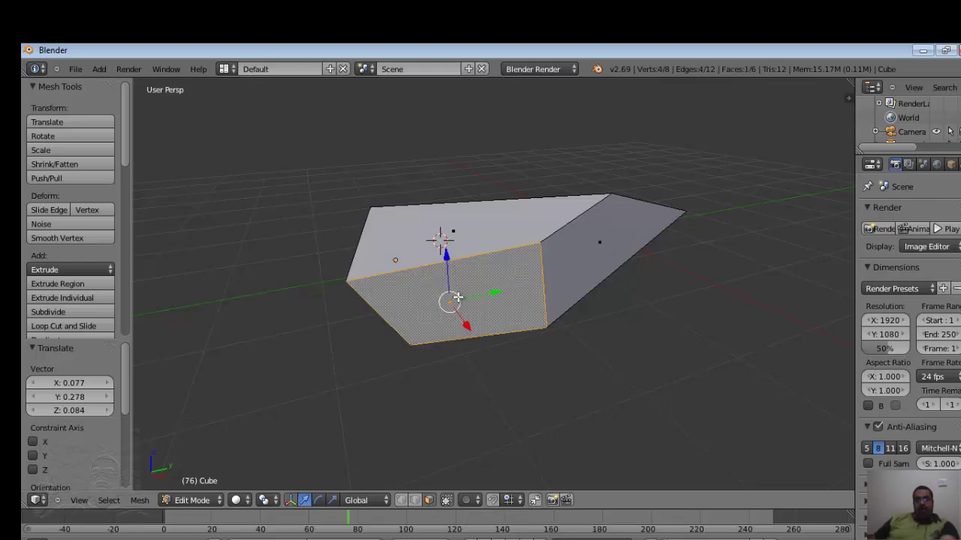
pyautogui.keyDown('ctrl'); pyautogui.rightClick(590, 247); pyautogui.keyUp('ctrl')
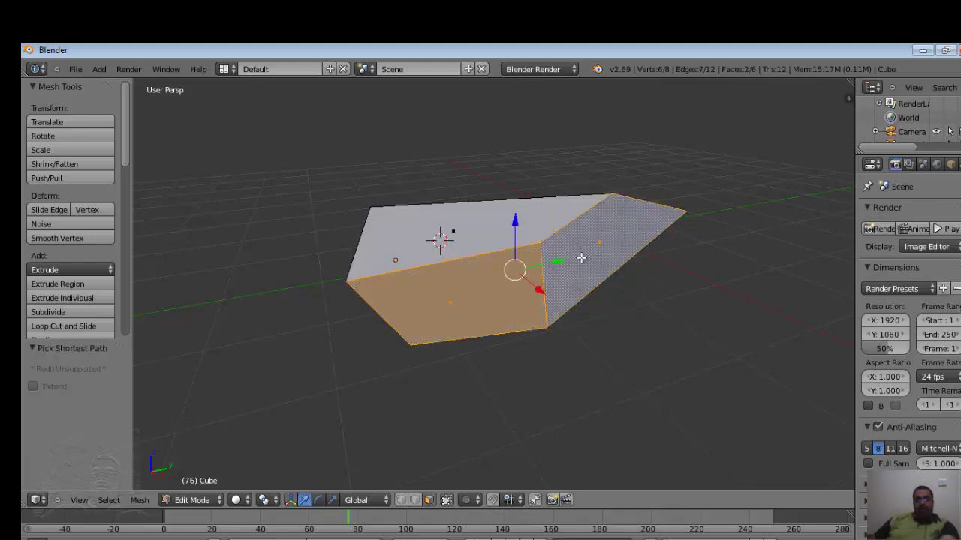
pyautogui.click(92, 118)
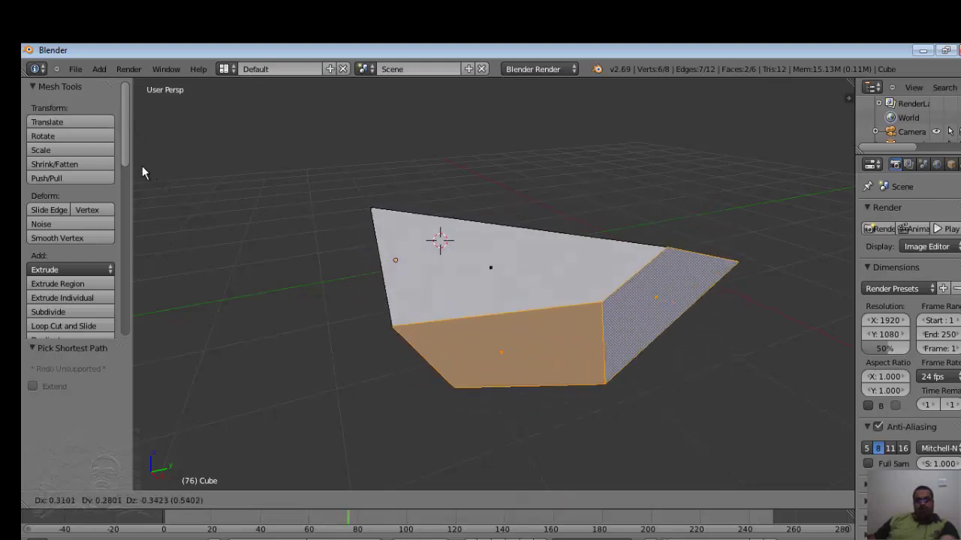
pyautogui.click(147, 171)
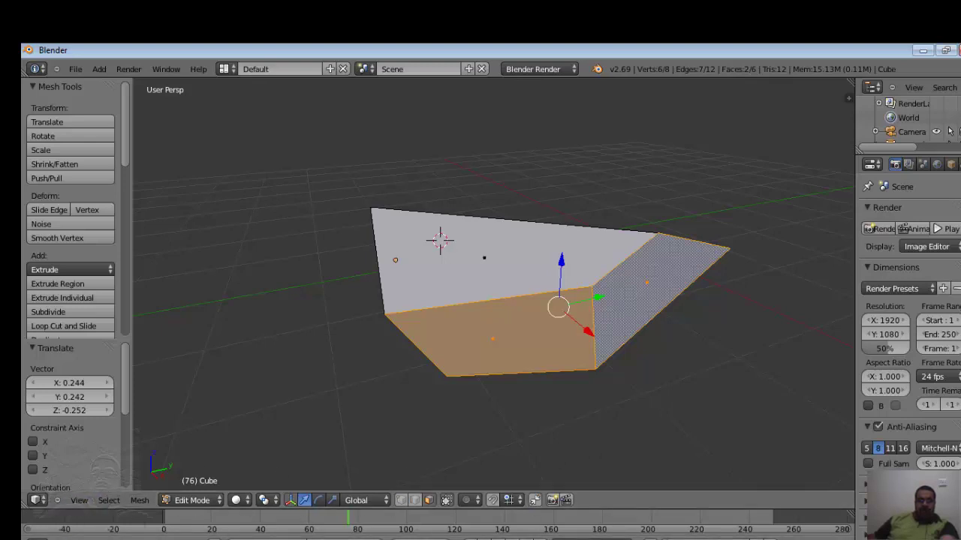
pyautogui.click(216, 499)
pyautogui.click(201, 487)
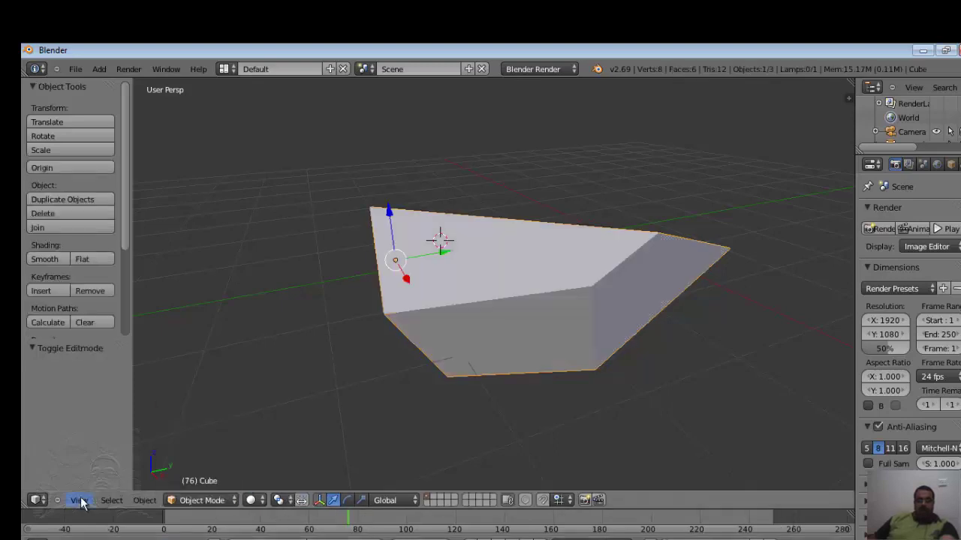
# Step: Auto-key the cube moving right at frame 1 and to a new position at frame 249
pyautogui.click(168, 525)
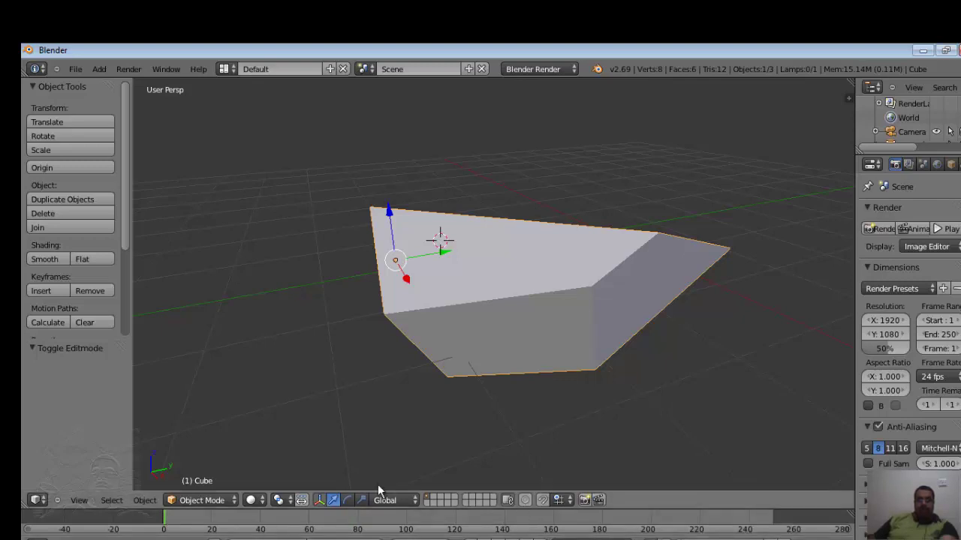
pyautogui.click(78, 120)
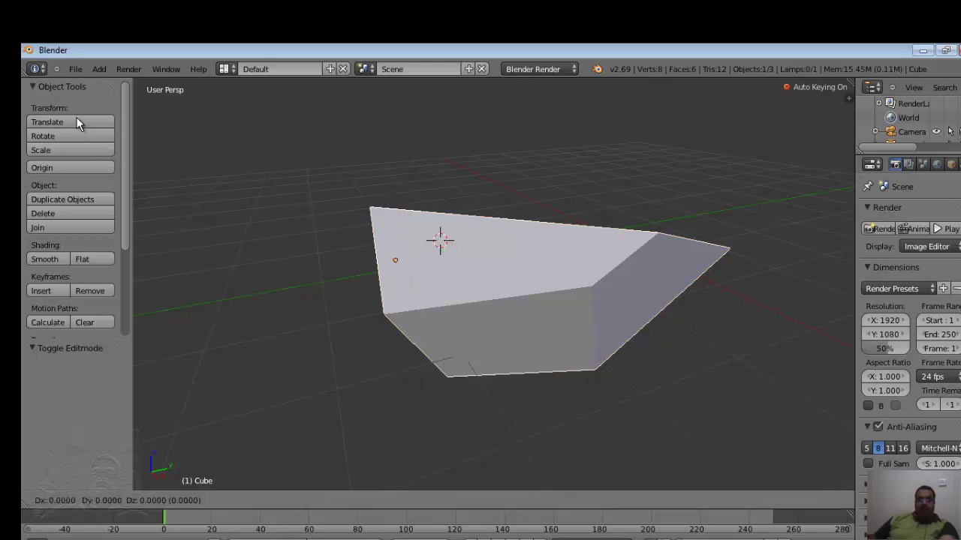
pyautogui.click(198, 118)
pyautogui.click(202, 525)
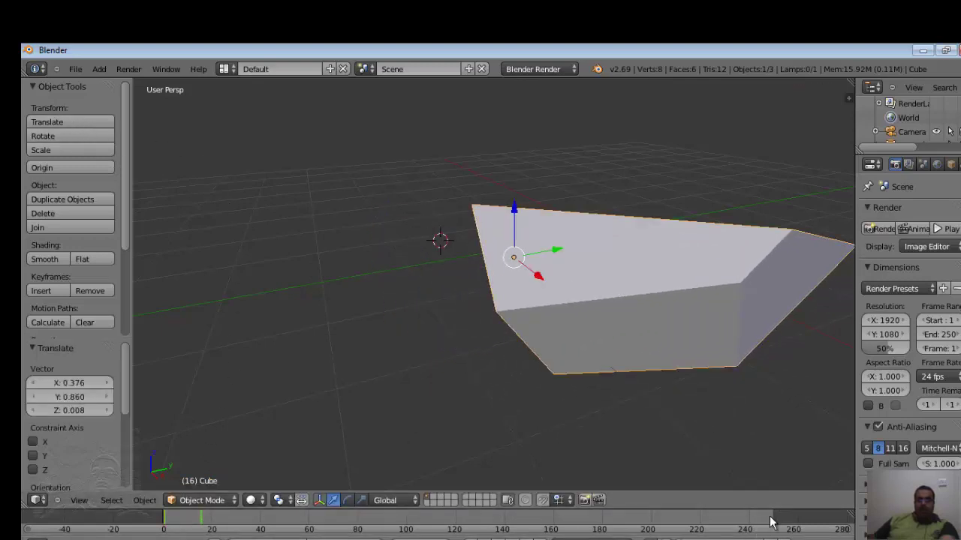
pyautogui.click(772, 522)
pyautogui.click(69, 119)
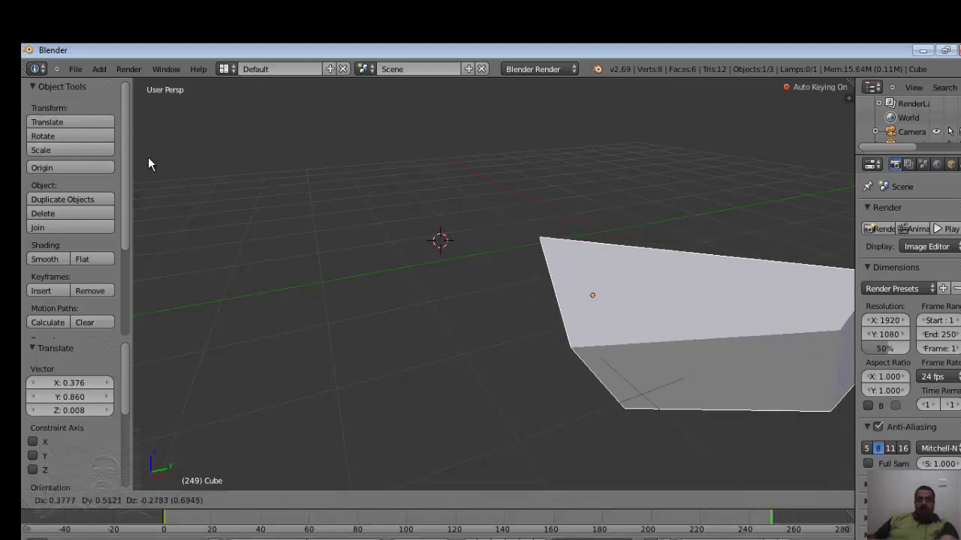
pyautogui.click(347, 234)
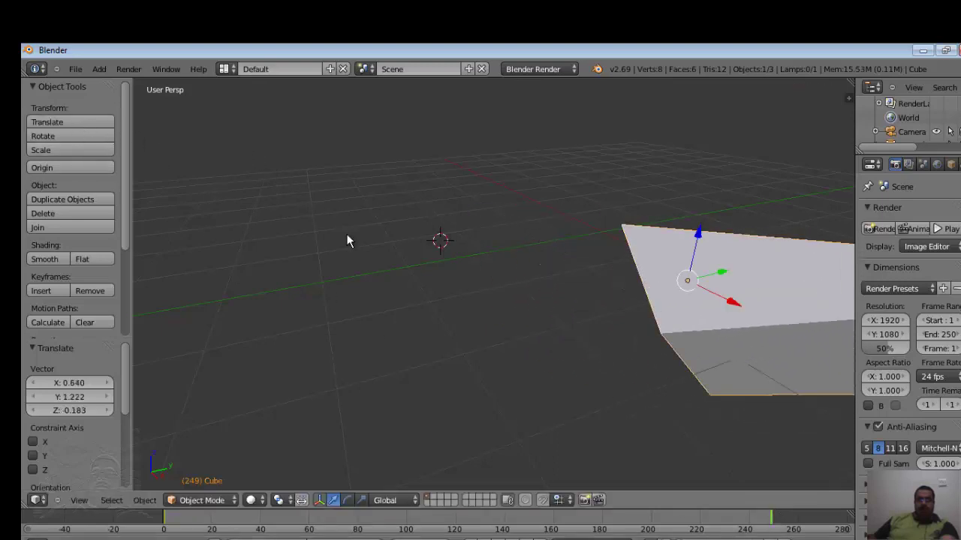
# Step: Rotate and shrink the cube, then move it up-left and slide it along Y
pyautogui.click(67, 140)
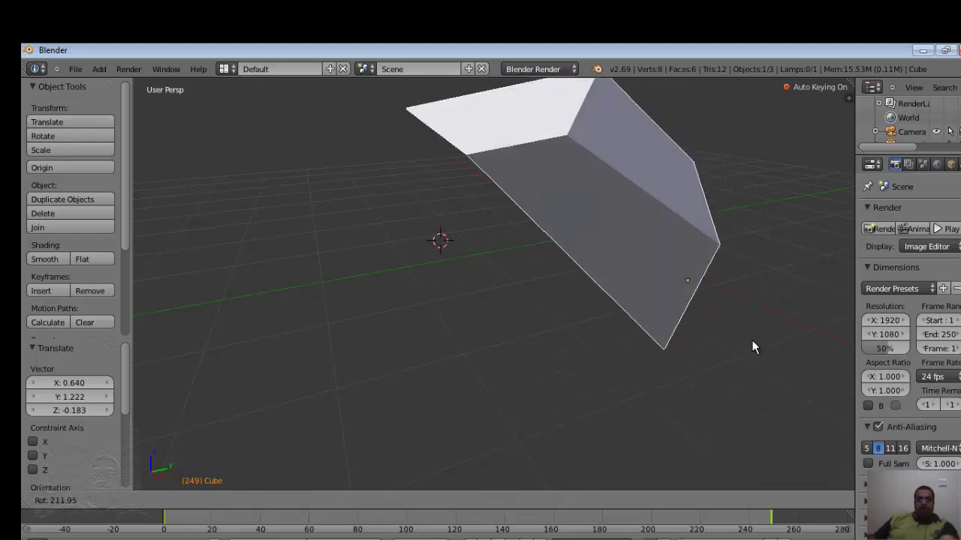
pyautogui.click(750, 343)
pyautogui.click(75, 151)
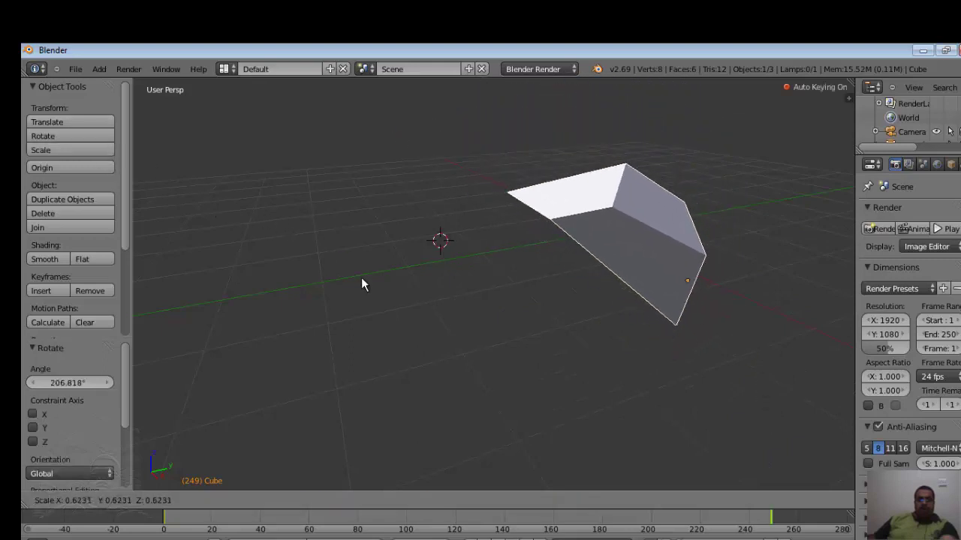
pyautogui.click(624, 370)
pyautogui.click(78, 121)
pyautogui.click(23, 50)
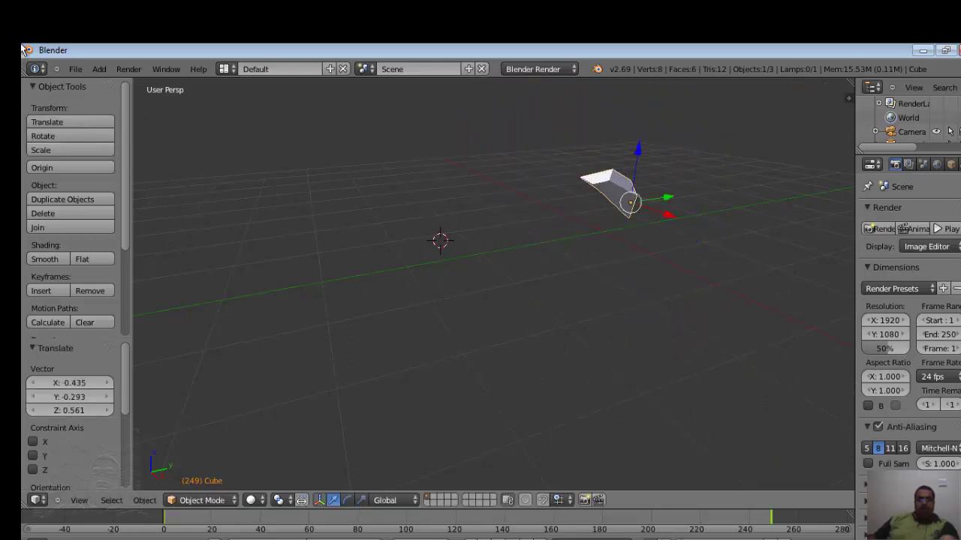
pyautogui.moveTo(662, 201); pyautogui.dragTo(293, 228)
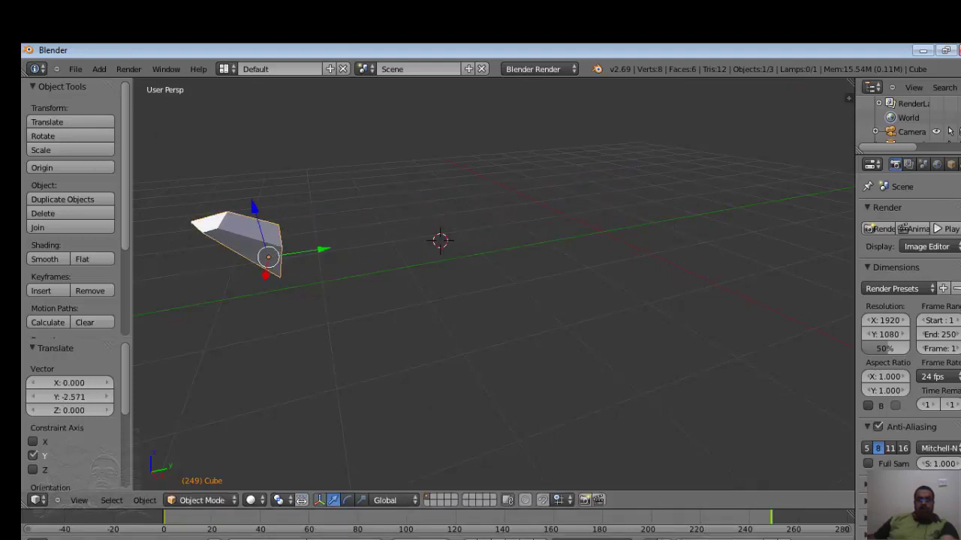
# Step: Play the animation, add cube moves at frames 152 and 70, then play it again
pyautogui.click(570, 535)
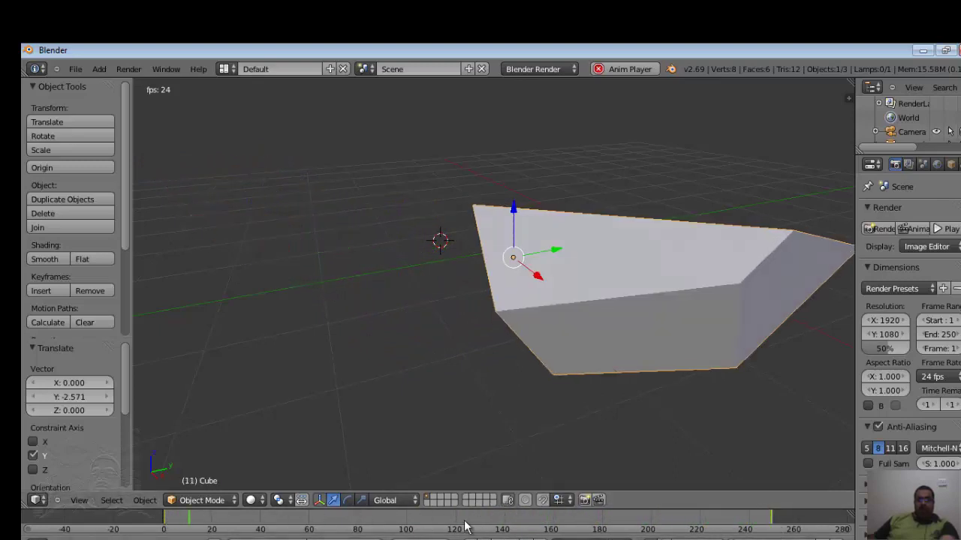
pyautogui.moveTo(461, 521); pyautogui.dragTo(518, 533)
pyautogui.hotkey('alt', 'a')
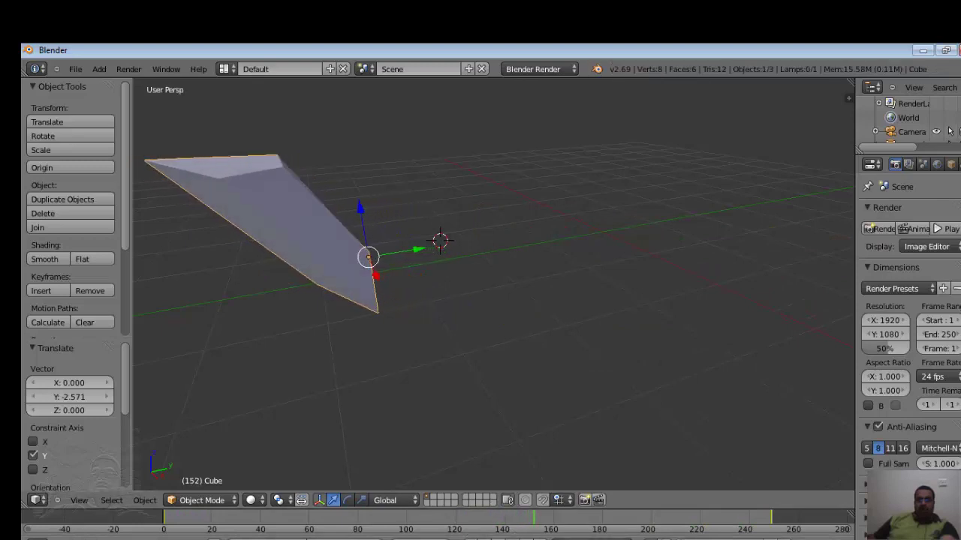
pyautogui.click(58, 121)
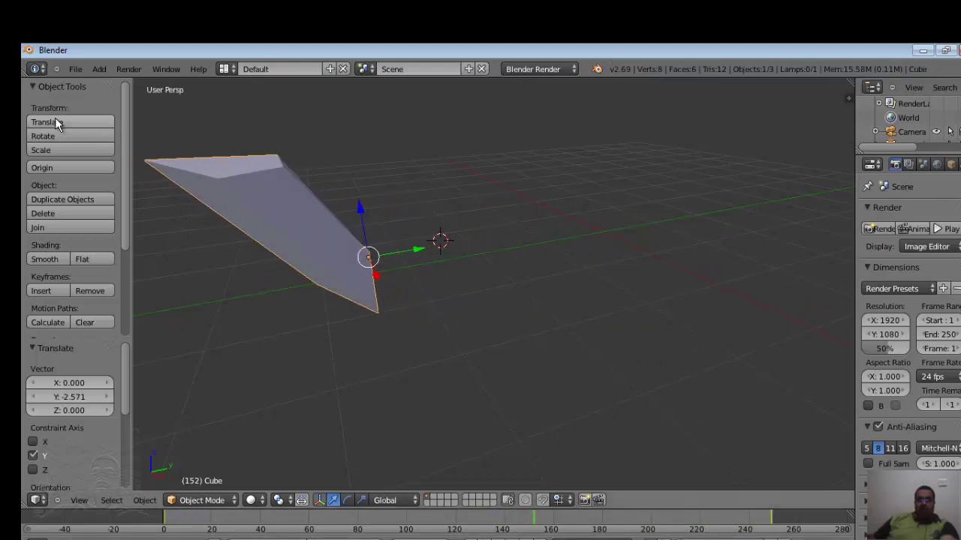
pyautogui.click(294, 229)
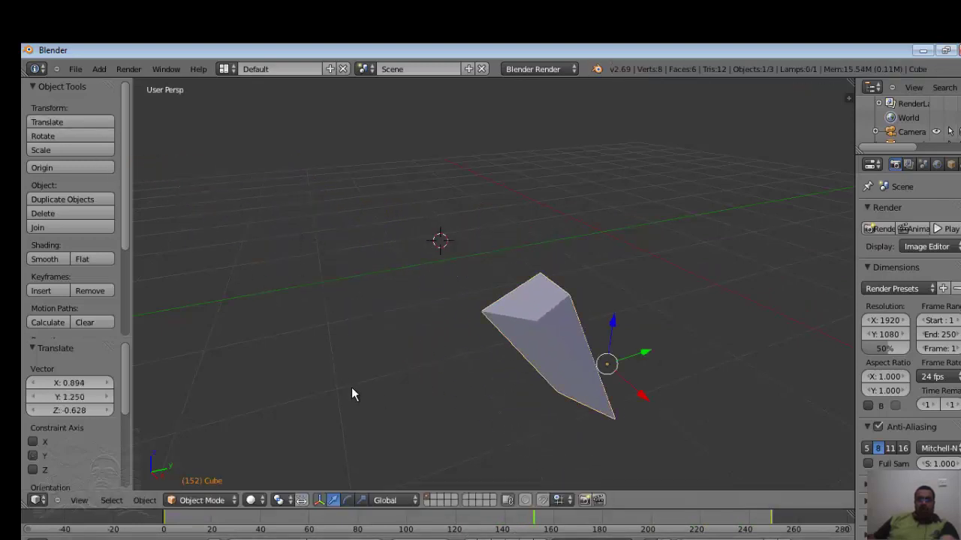
pyautogui.click(333, 522)
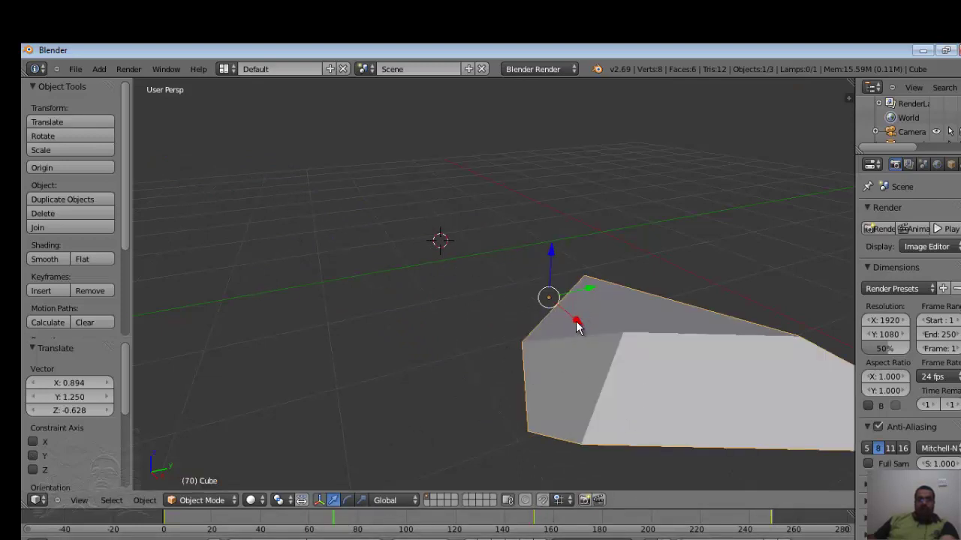
pyautogui.moveTo(576, 325); pyautogui.dragTo(366, 226)
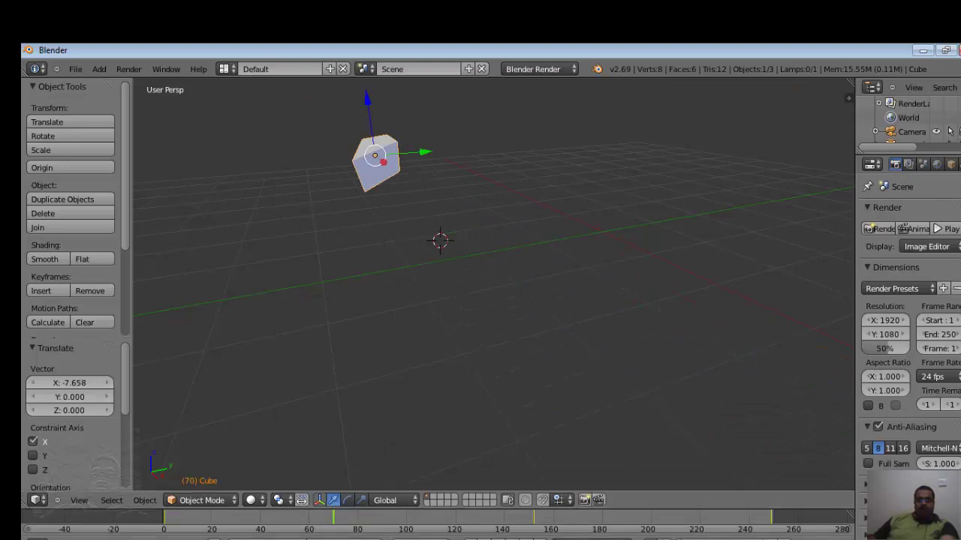
pyautogui.hotkey('alt', 'a')
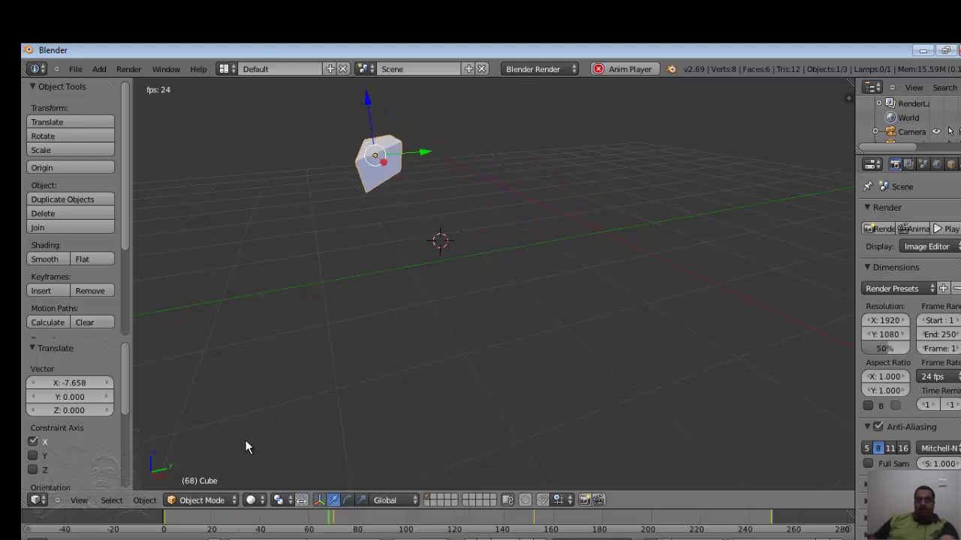
# Step: Preview the cube with Rendered viewport shading, then switch to Texture shading
pyautogui.click(252, 499)
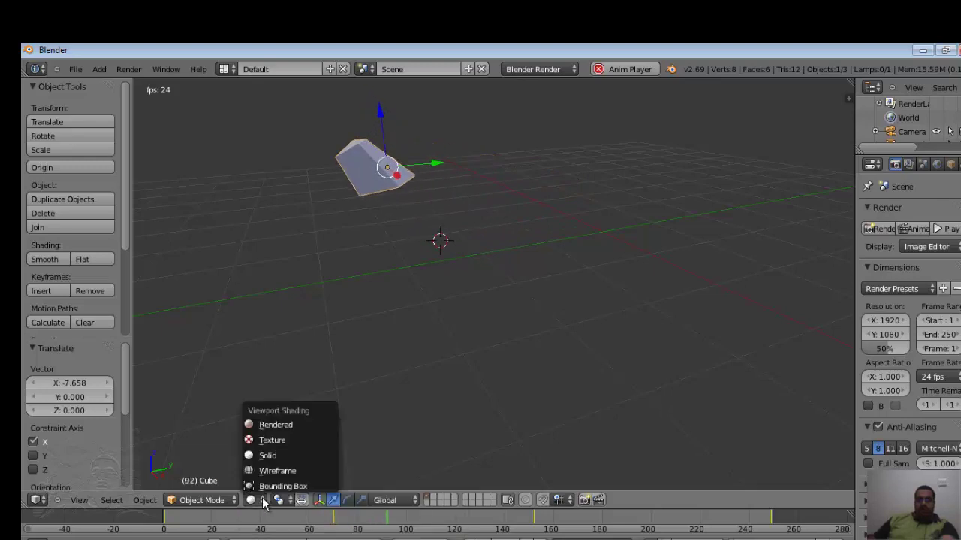
pyautogui.click(265, 425)
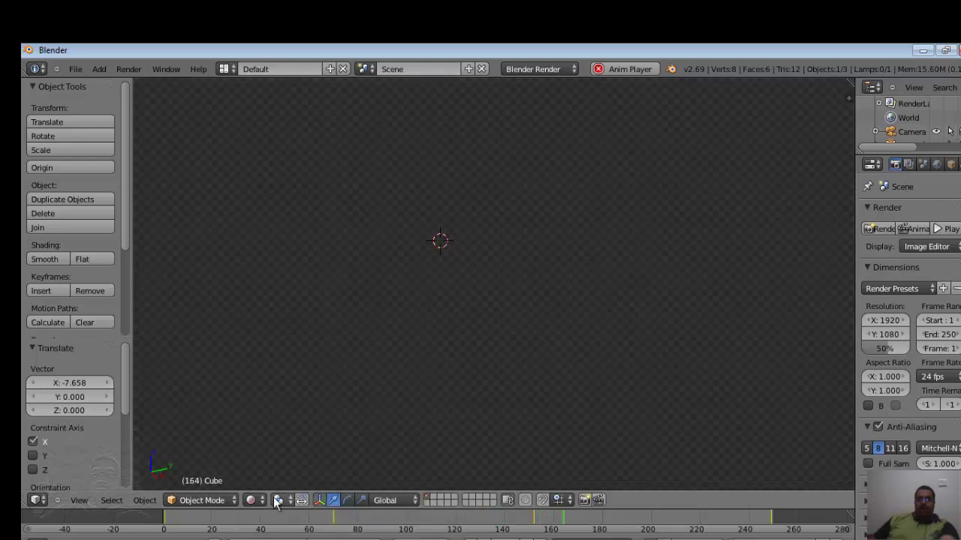
pyautogui.click(252, 500)
pyautogui.click(250, 440)
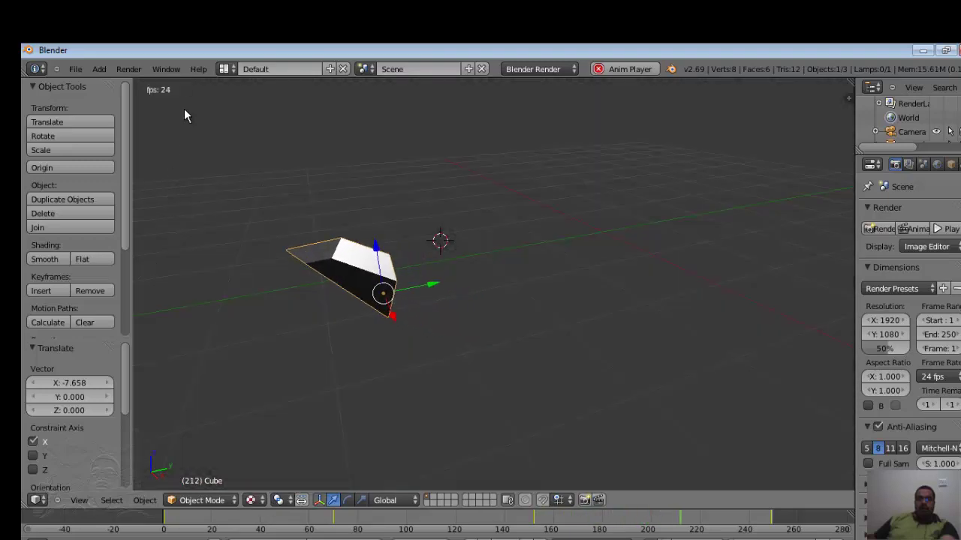
# Step: Start Render Animation and cancel it partway with Esc
pyautogui.click(128, 68)
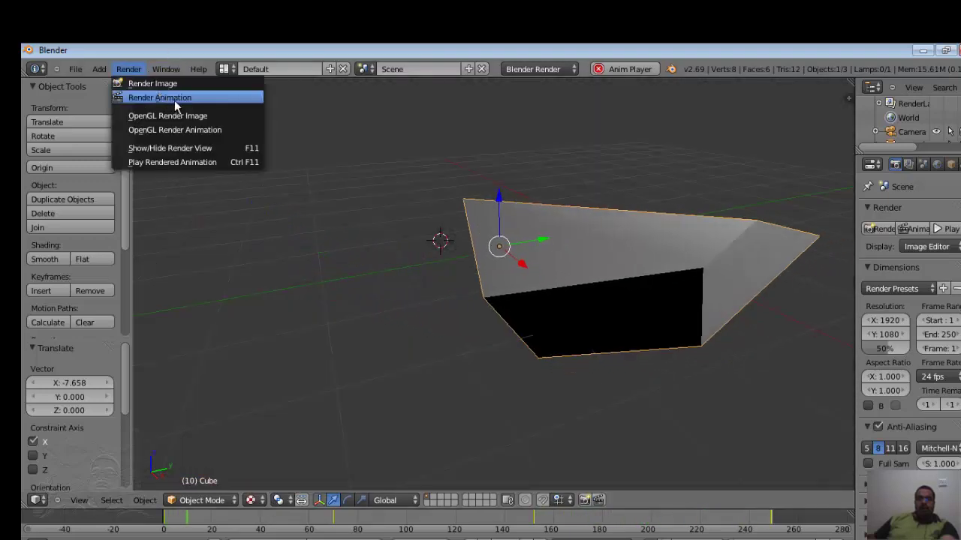
pyautogui.click(174, 98)
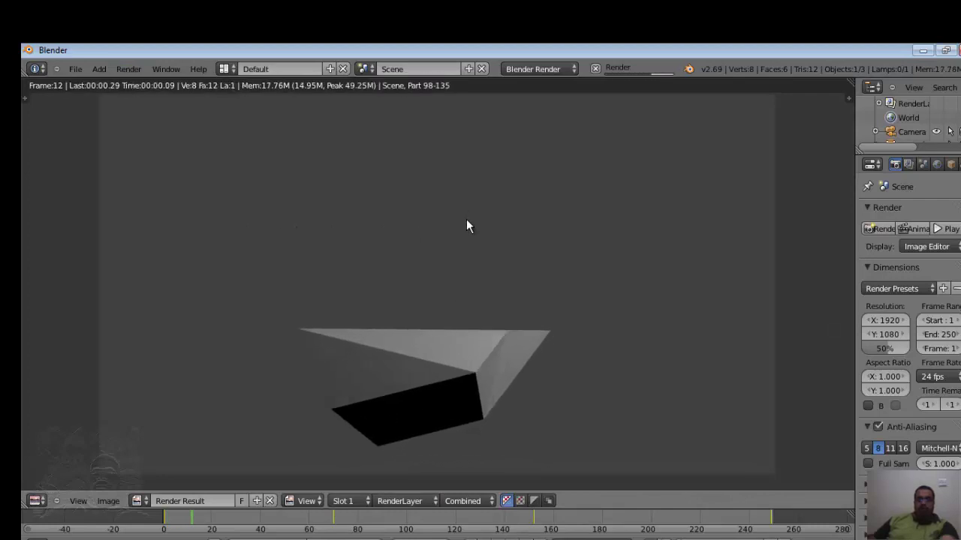
pyautogui.press('Escape')
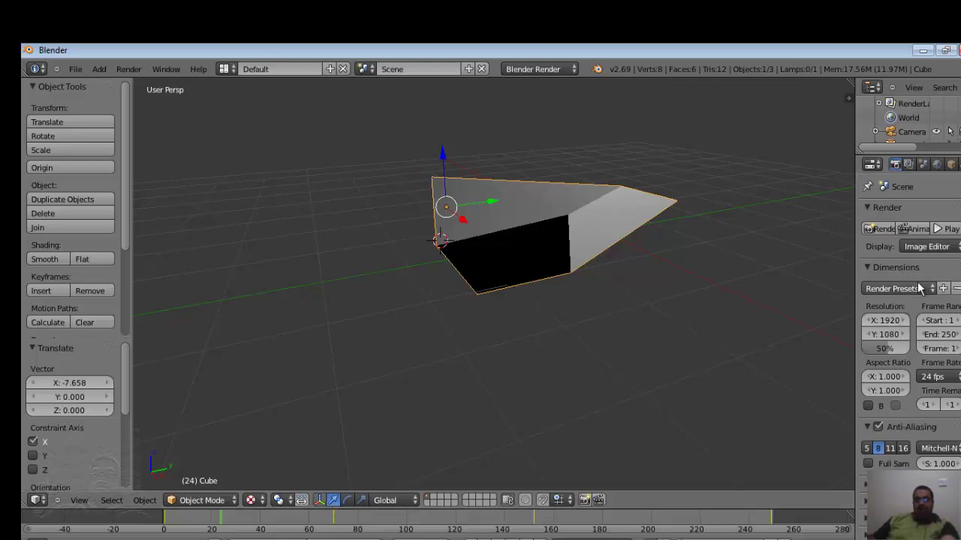
# Step: Set the render output path to the D: drive in the file browser and accept it
pyautogui.scroll(-3, 951, 269)
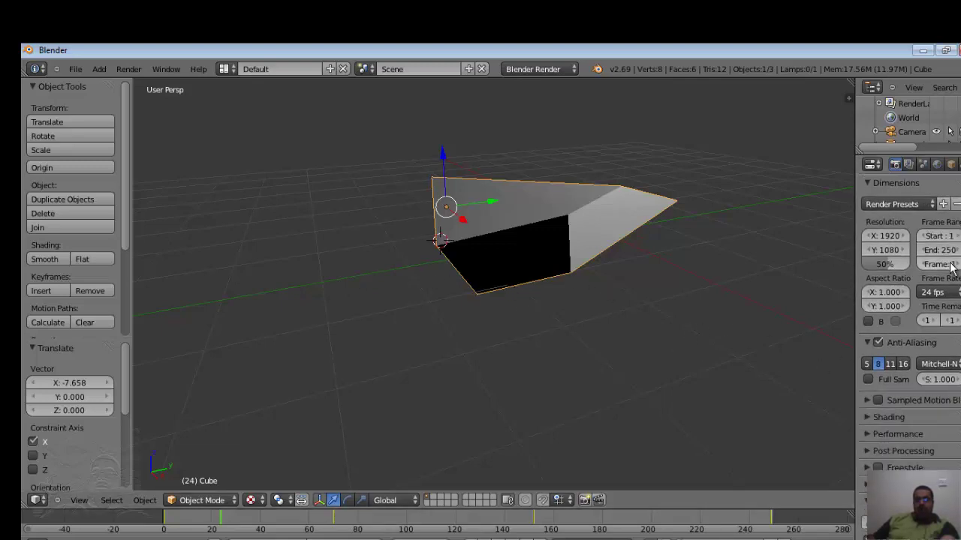
pyautogui.scroll(-3, 951, 268)
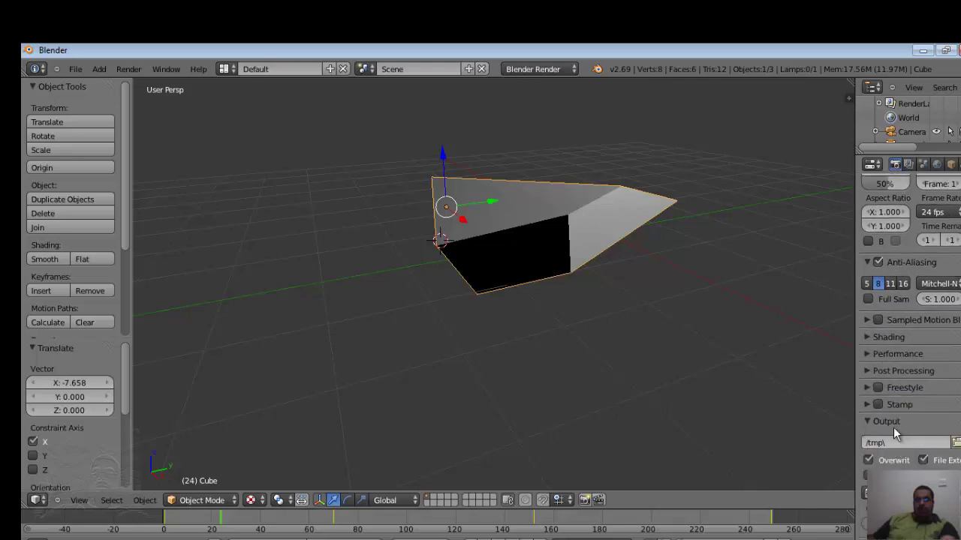
pyautogui.click(872, 165)
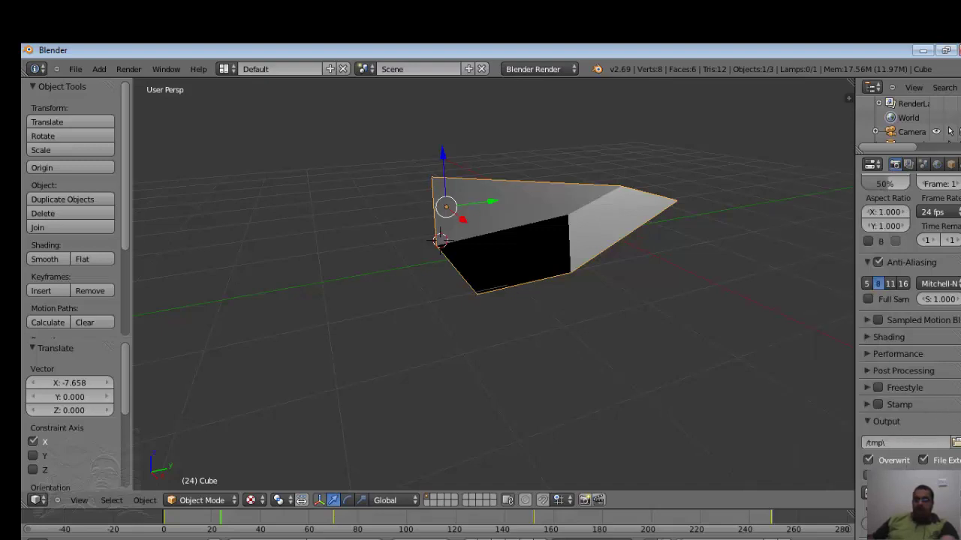
pyautogui.click(956, 443)
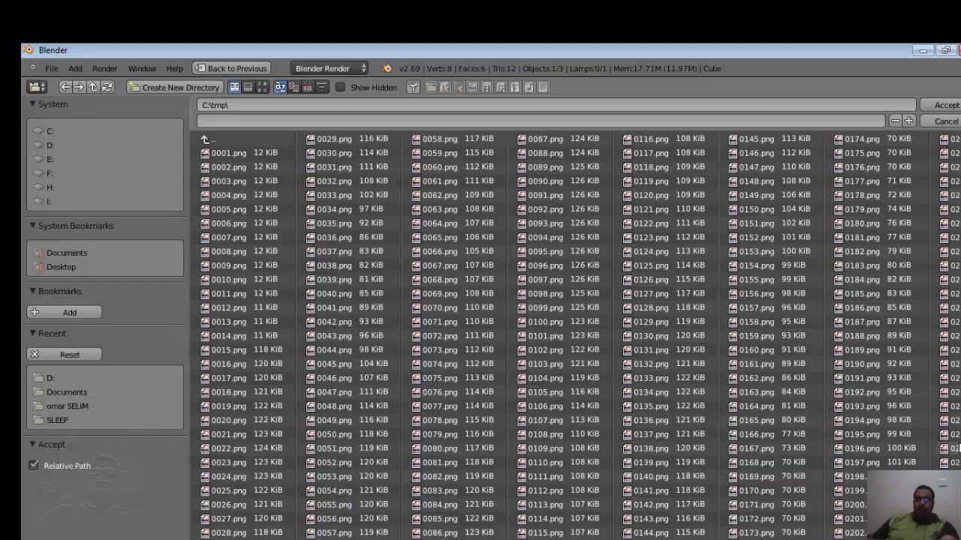
pyautogui.click(43, 147)
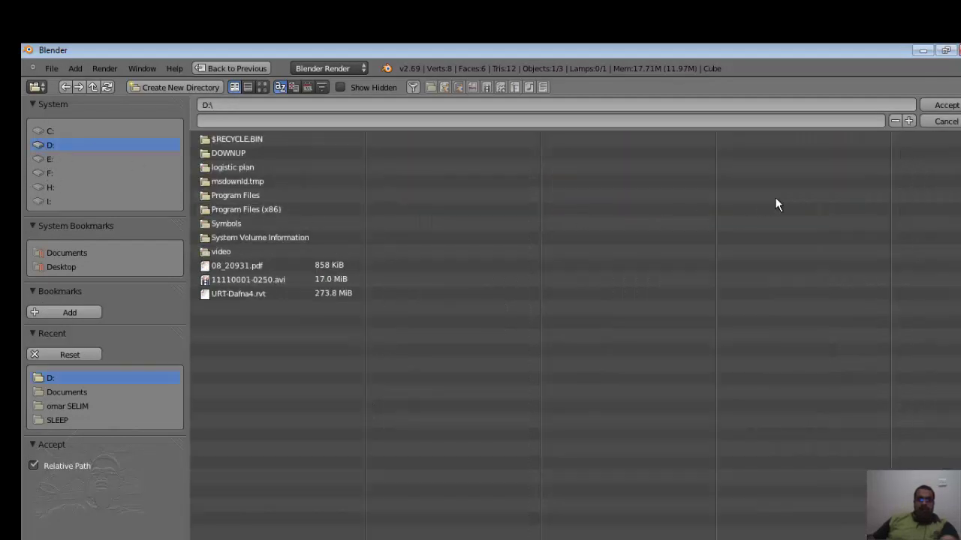
pyautogui.click(839, 121)
pyautogui.click(945, 105)
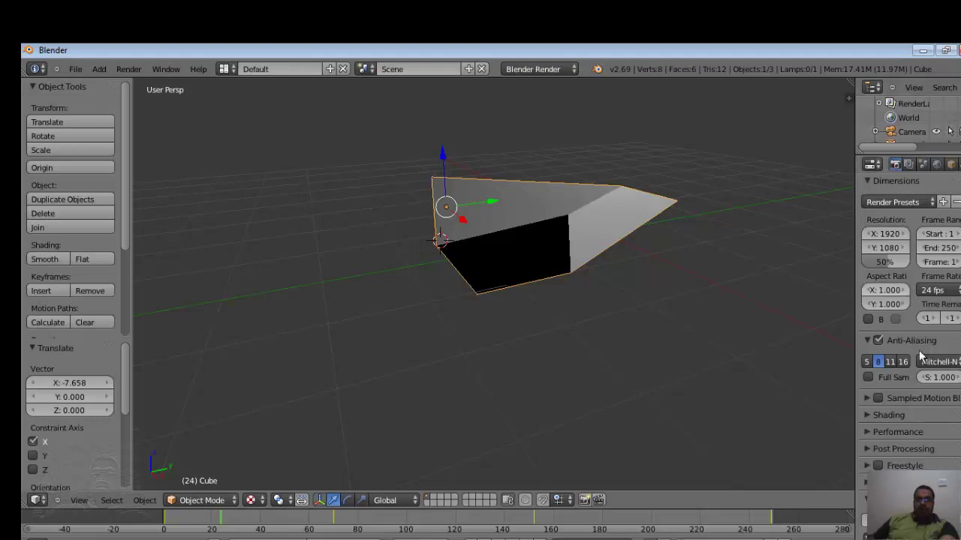
# Step: Set the render Output File Format to the AVI JPEG movie format
pyautogui.scroll(-3, 908, 338)
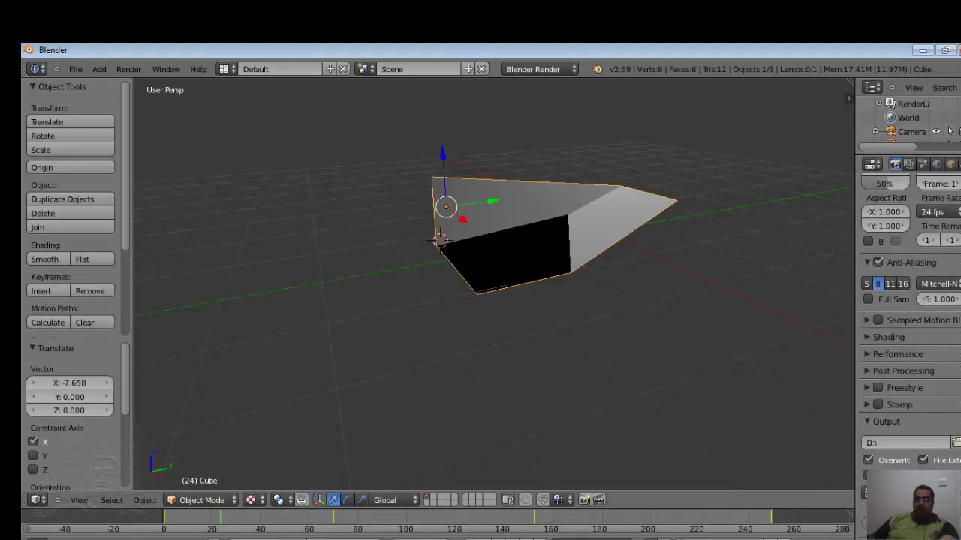
pyautogui.click(893, 476)
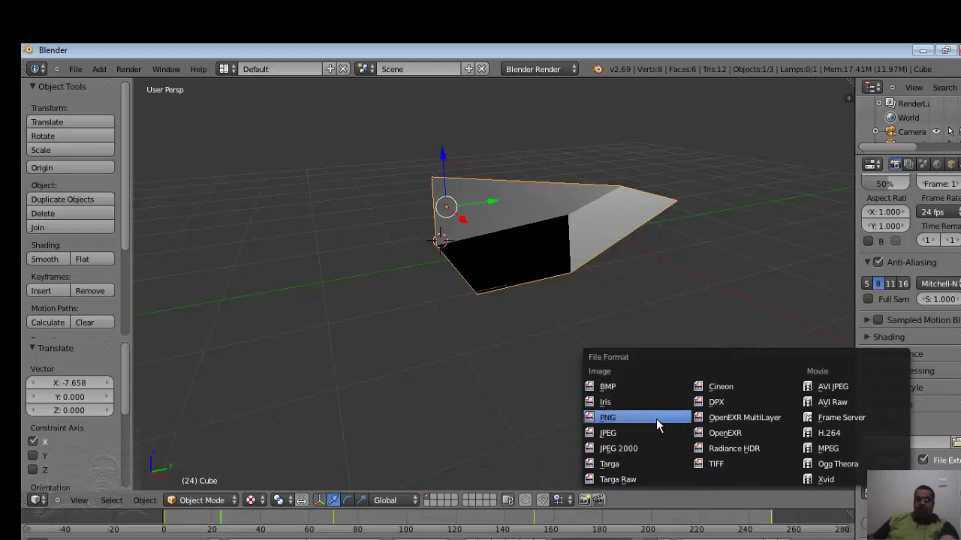
pyautogui.click(848, 387)
pyautogui.click(863, 491)
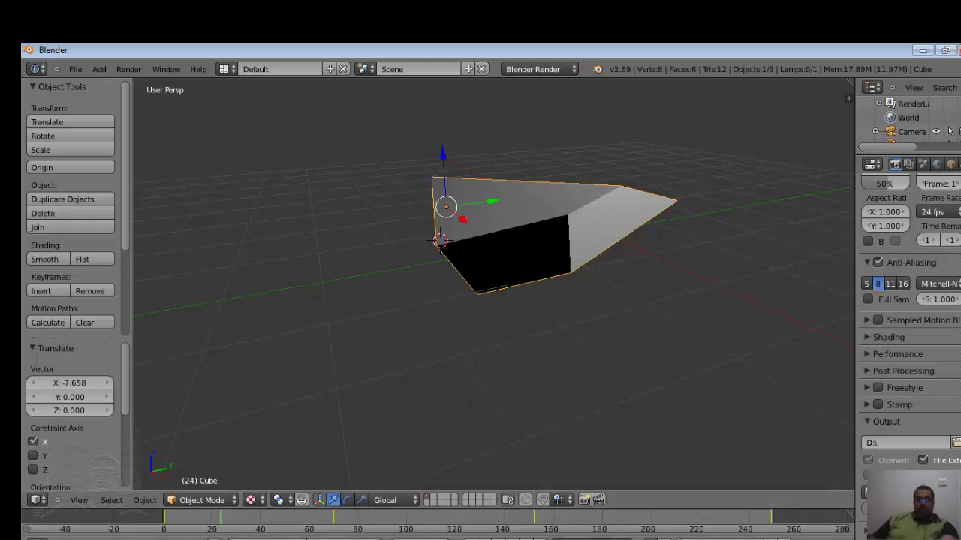
# Step: Turn the lower area into a UV/Image editor, enlarge it to half height, then a Movie Clip editor
pyautogui.click(35, 500)
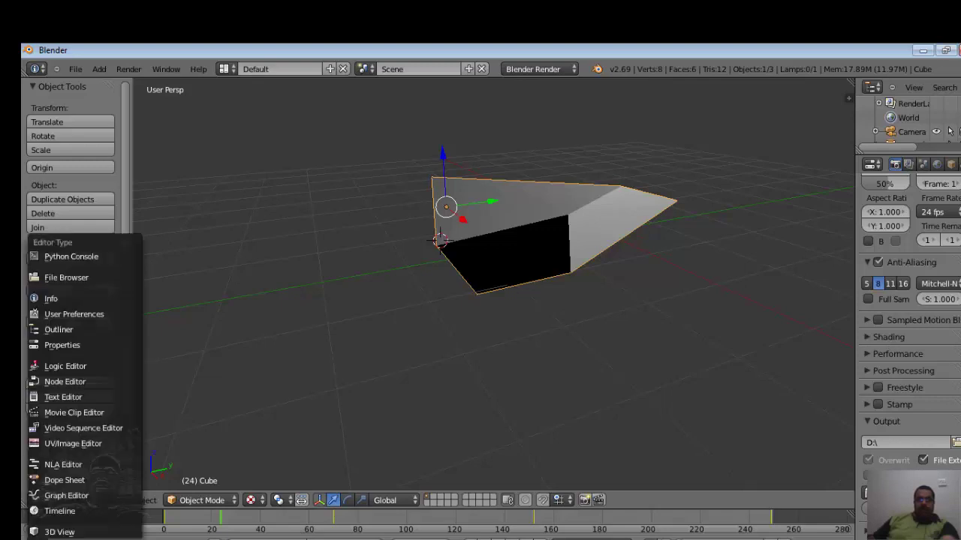
pyautogui.click(60, 531)
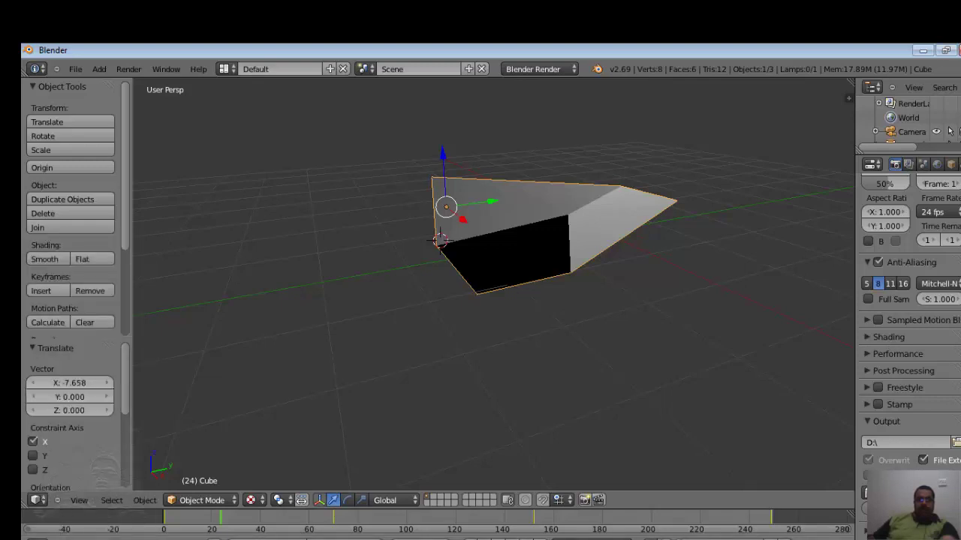
pyautogui.click(34, 500)
pyautogui.click(60, 528)
pyautogui.click(34, 500)
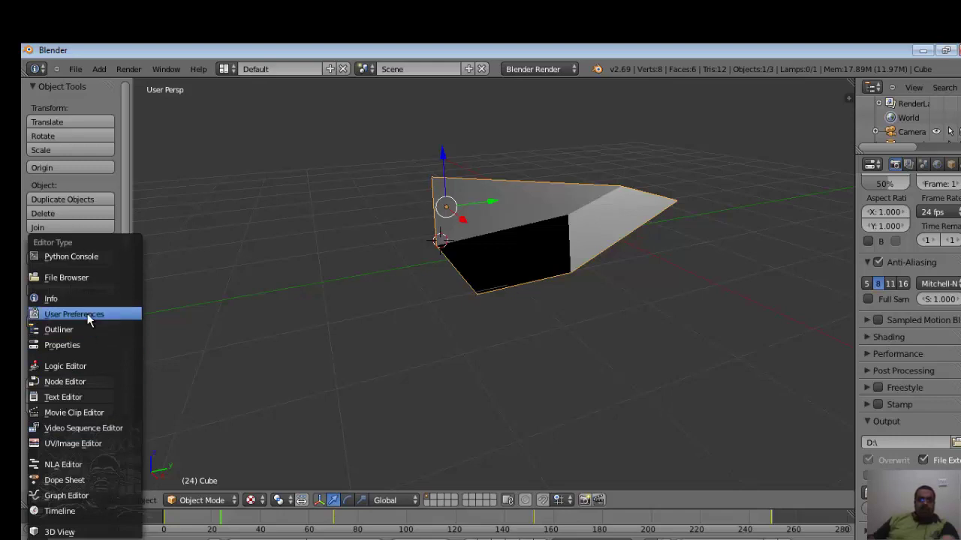
pyautogui.click(106, 442)
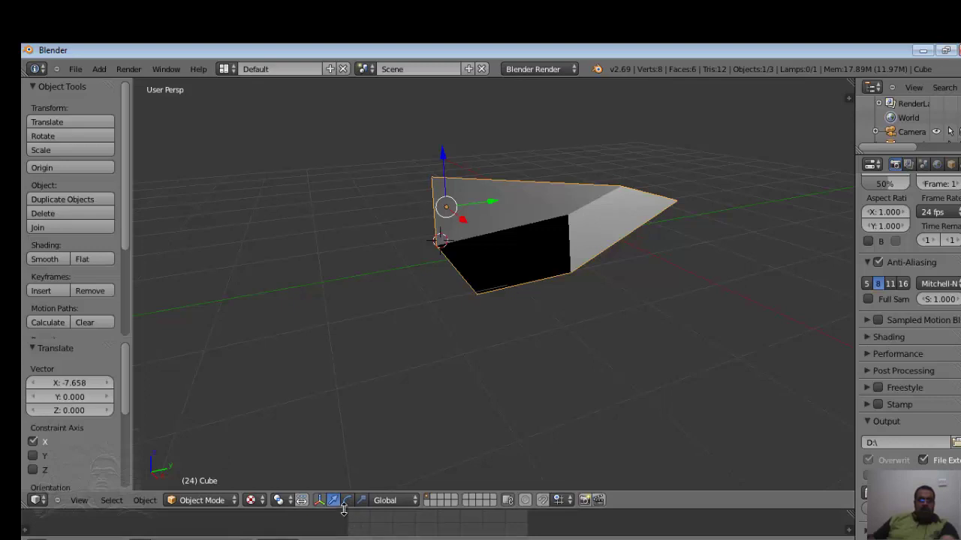
pyautogui.moveTo(343, 510); pyautogui.dragTo(343, 313)
pyautogui.click(35, 531)
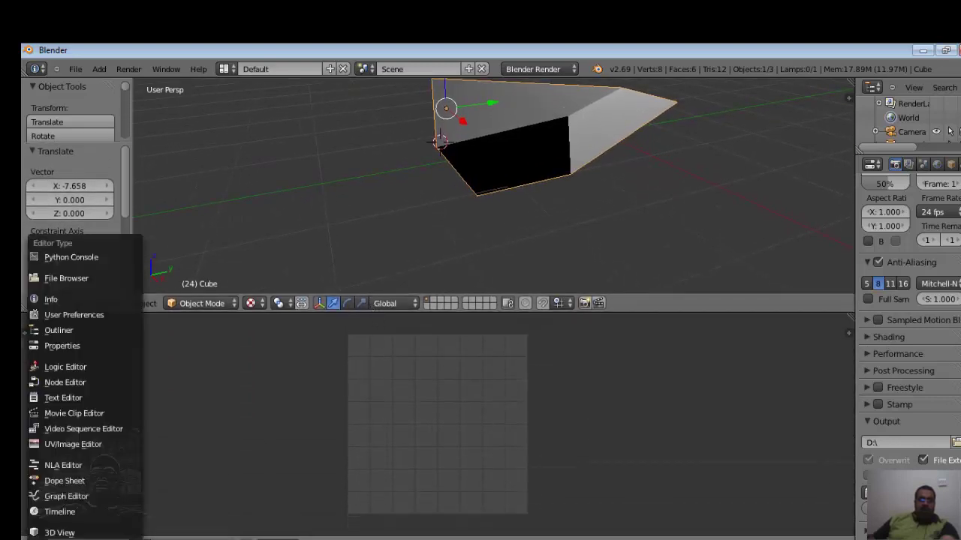
pyautogui.click(113, 412)
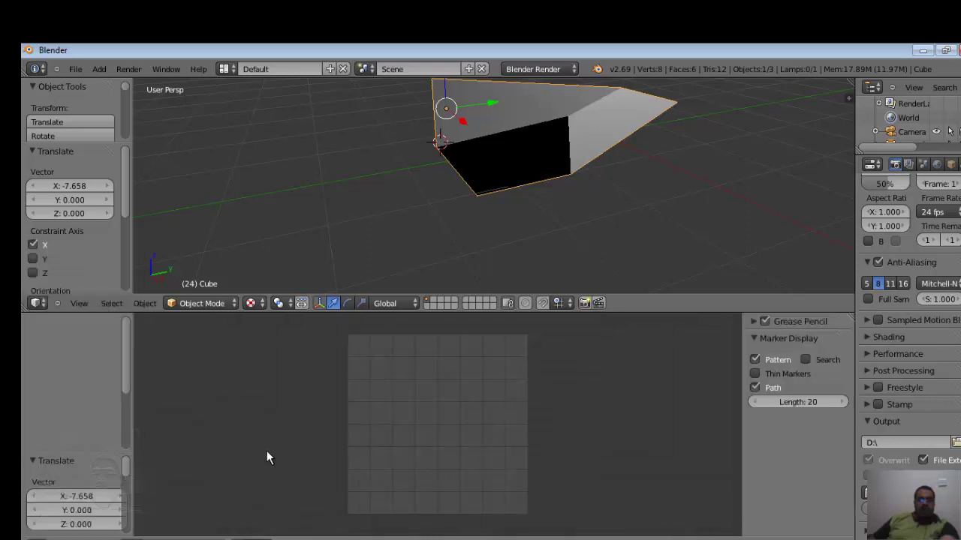
# Step: Switch the lower area to the Graph Editor and expand then collapse the Cube's LocRotScale channels
pyautogui.click(30, 303)
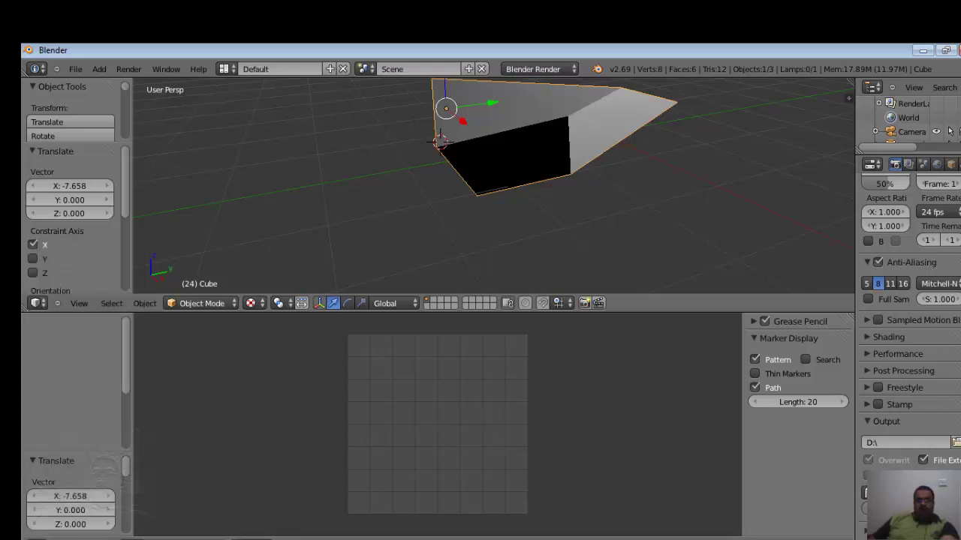
pyautogui.click(36, 538)
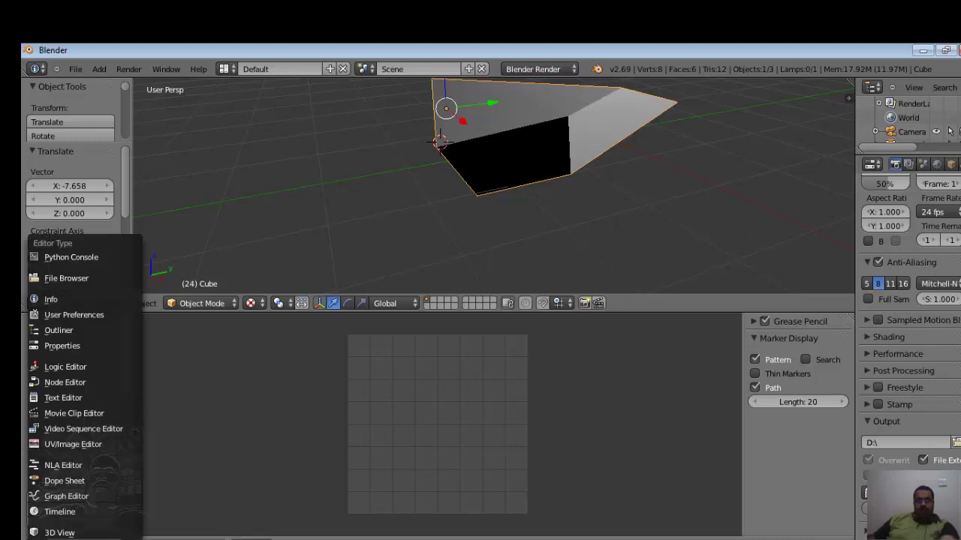
pyautogui.click(89, 500)
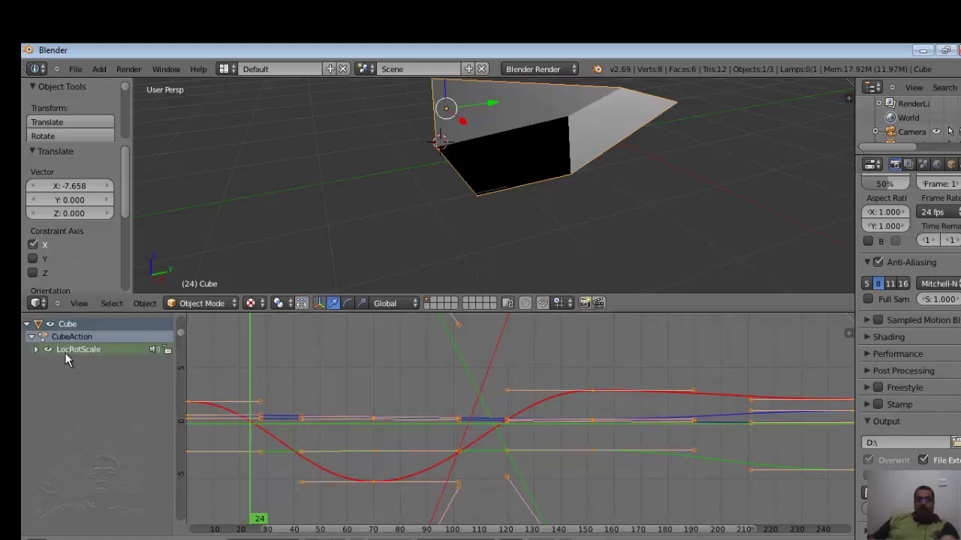
pyautogui.click(36, 351)
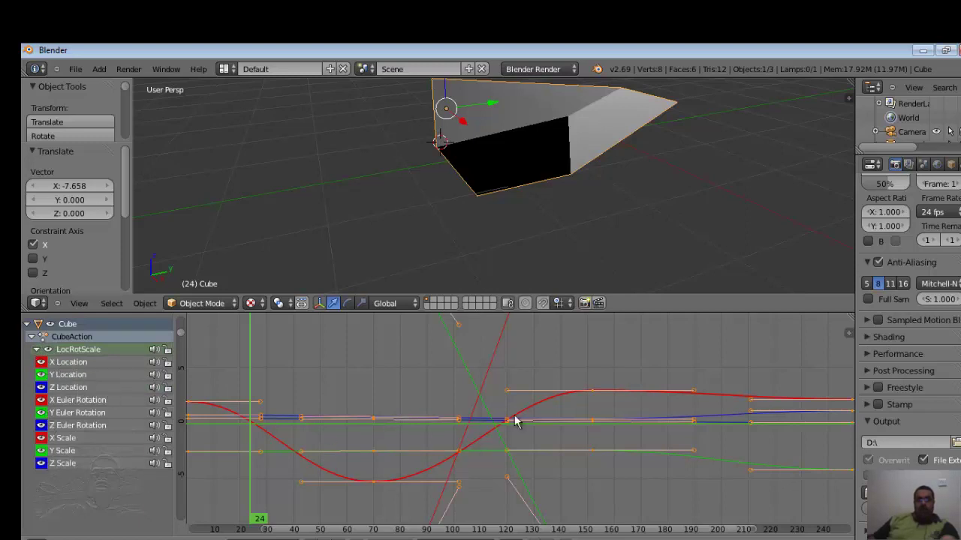
pyautogui.click(37, 349)
pyautogui.click(27, 324)
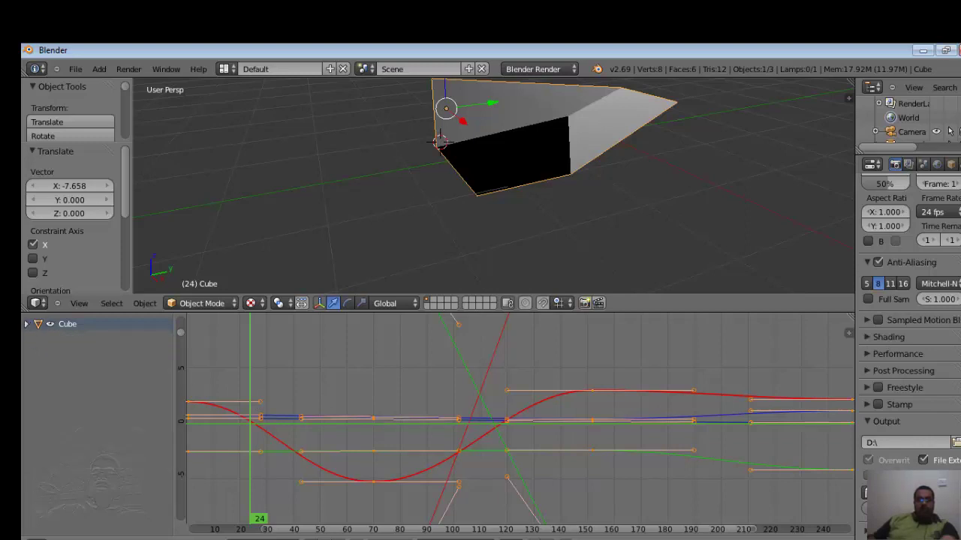
# Step: Cycle the lower area through Info and User Preferences to a thin Timeline rewound to frame 0
pyautogui.click(35, 534)
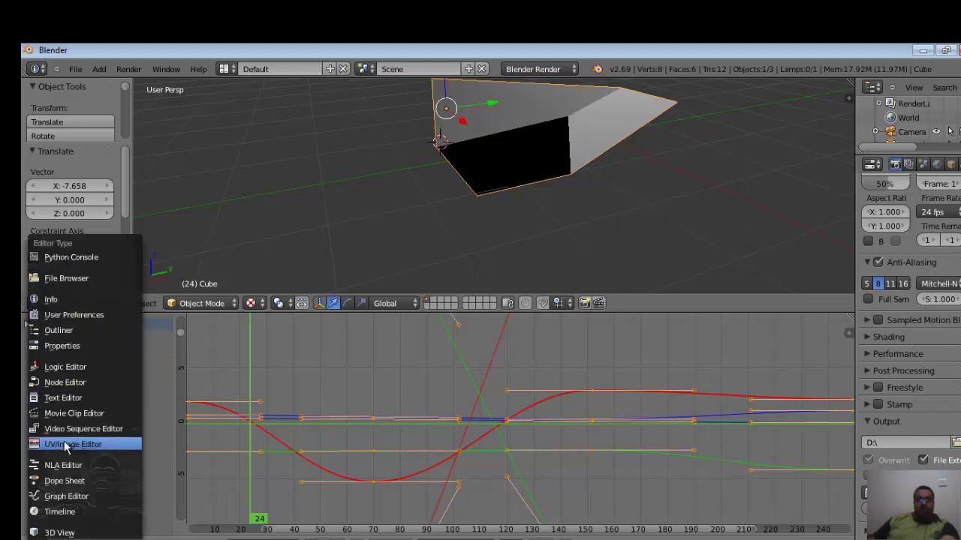
pyautogui.click(61, 304)
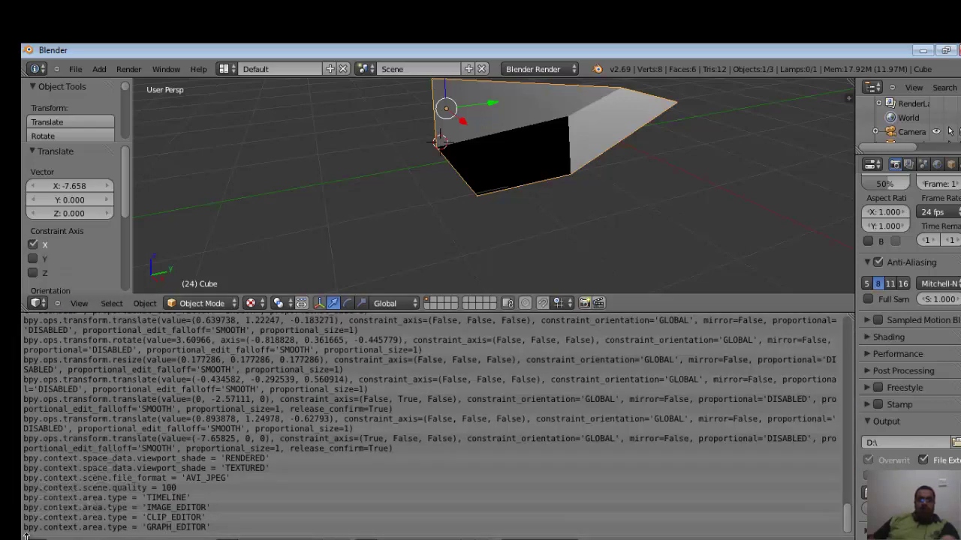
pyautogui.click(36, 303)
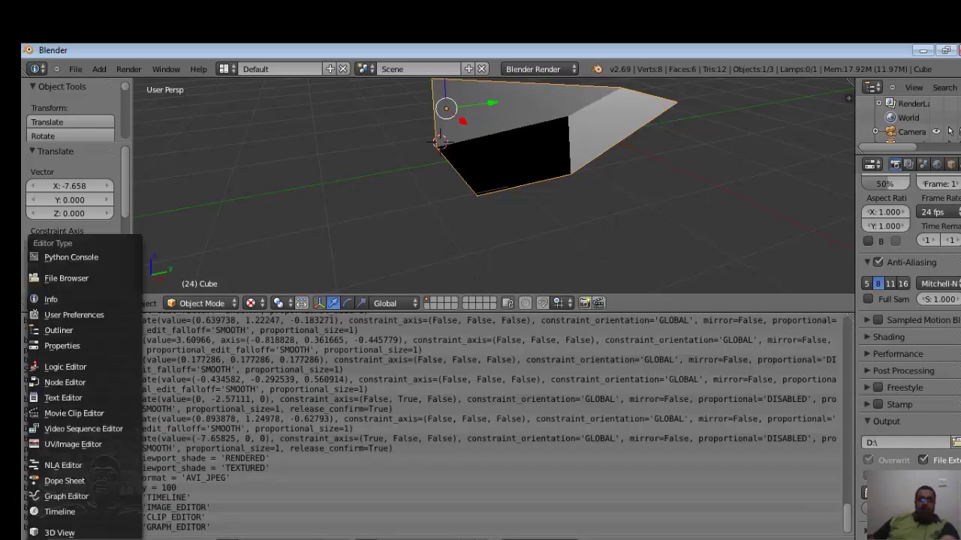
pyautogui.click(94, 319)
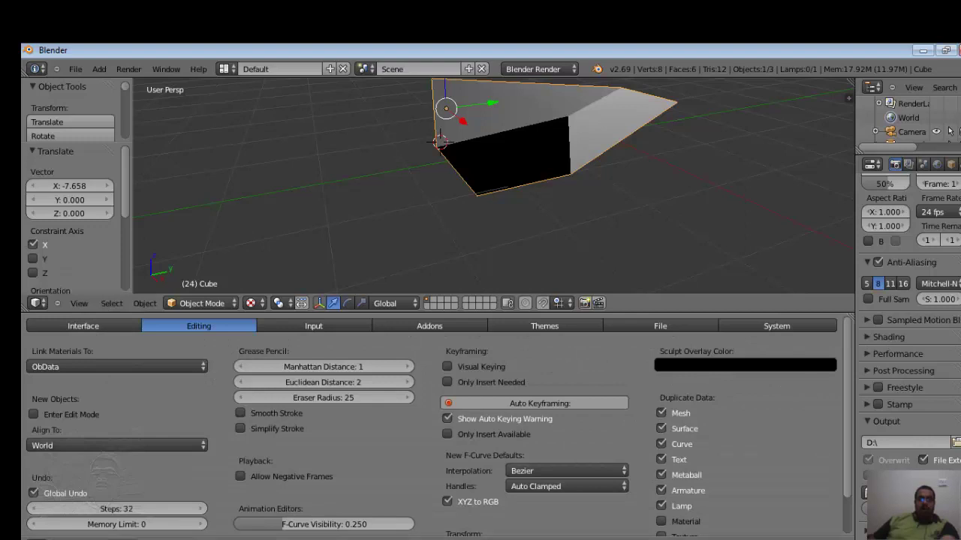
pyautogui.click(60, 511)
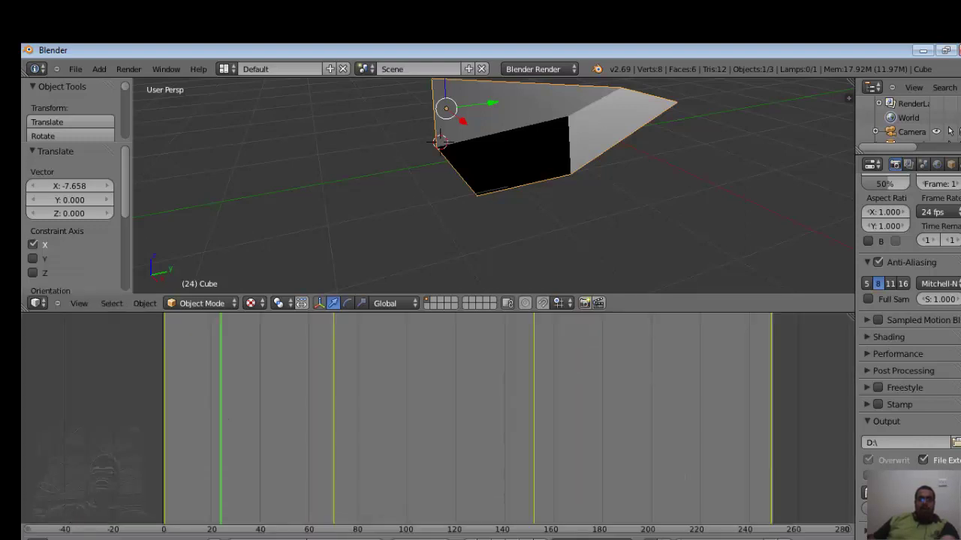
pyautogui.hotkey('shift', 'Left')
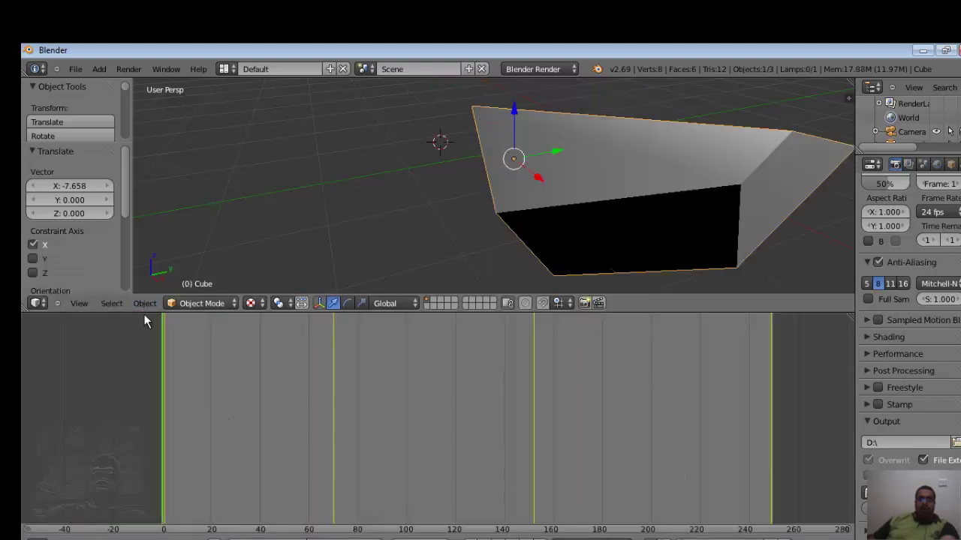
pyautogui.moveTo(143, 313); pyautogui.dragTo(141, 482)
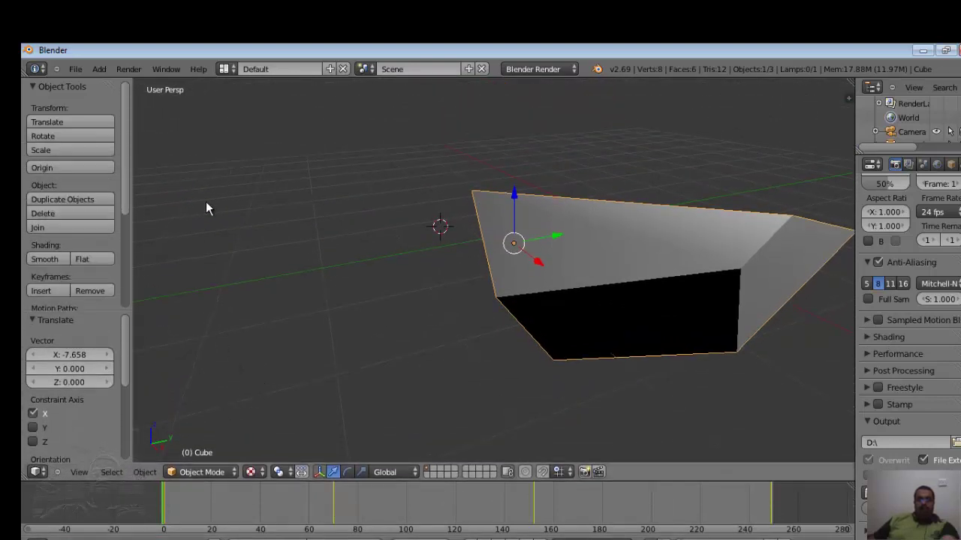
# Step: Try the 3D View Full, Animation and Video Editing screen layouts, then return to Default
pyautogui.click(225, 69)
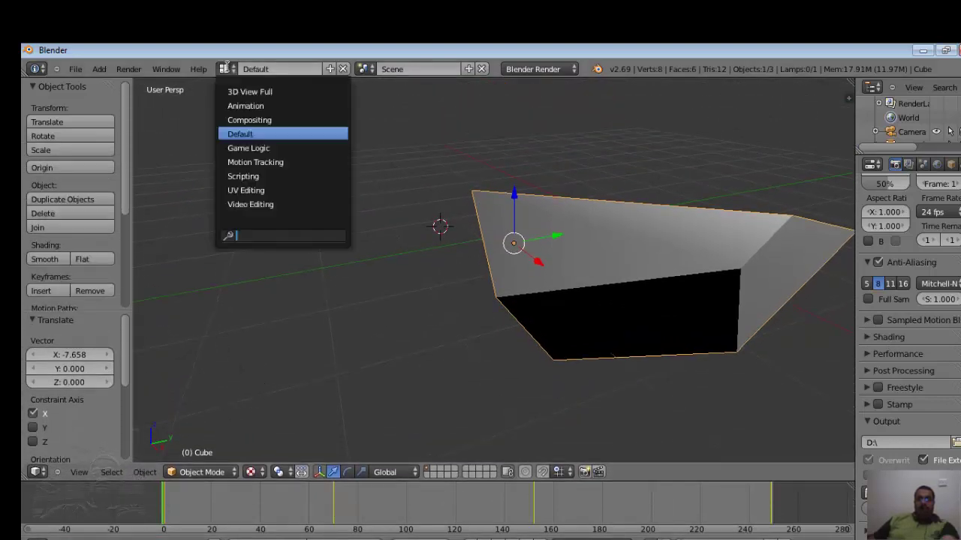
pyautogui.click(253, 91)
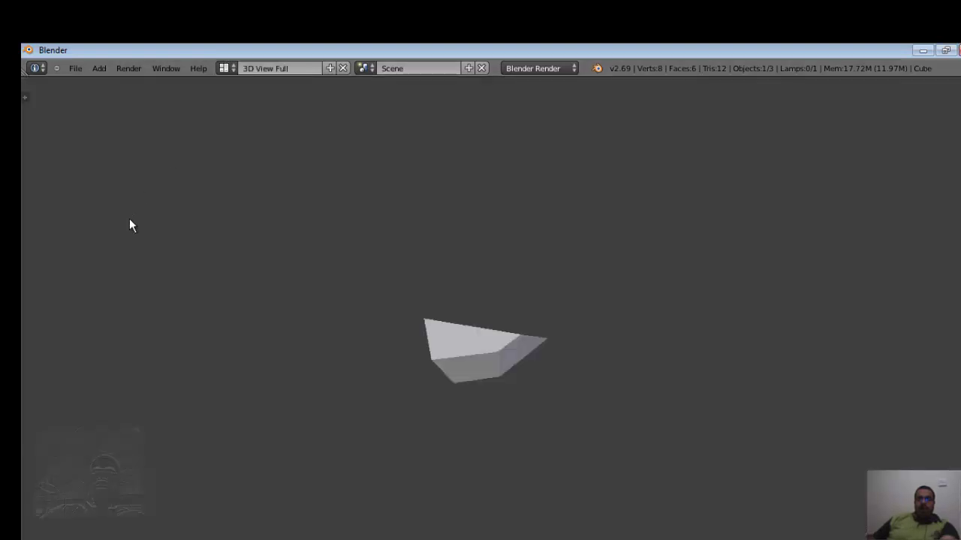
pyautogui.click(226, 67)
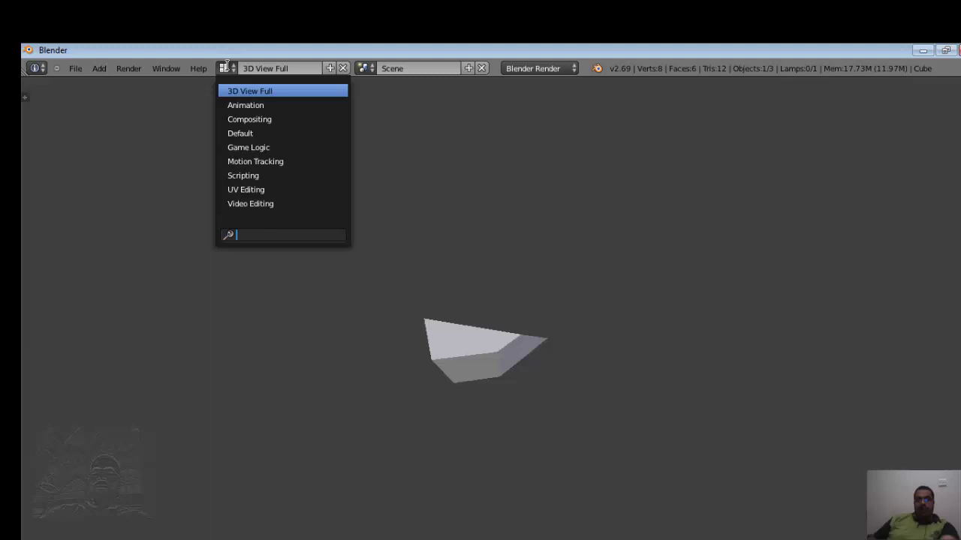
pyautogui.click(263, 107)
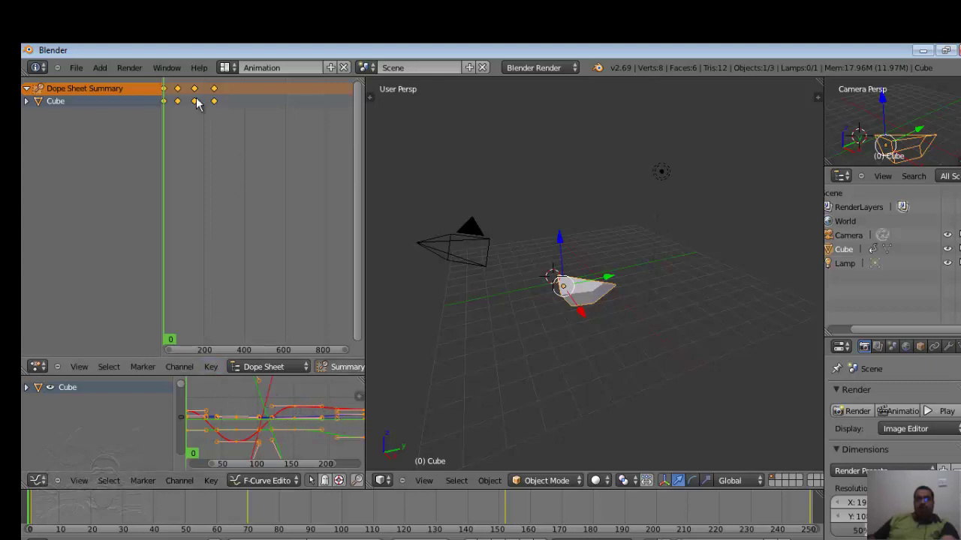
pyautogui.click(231, 69)
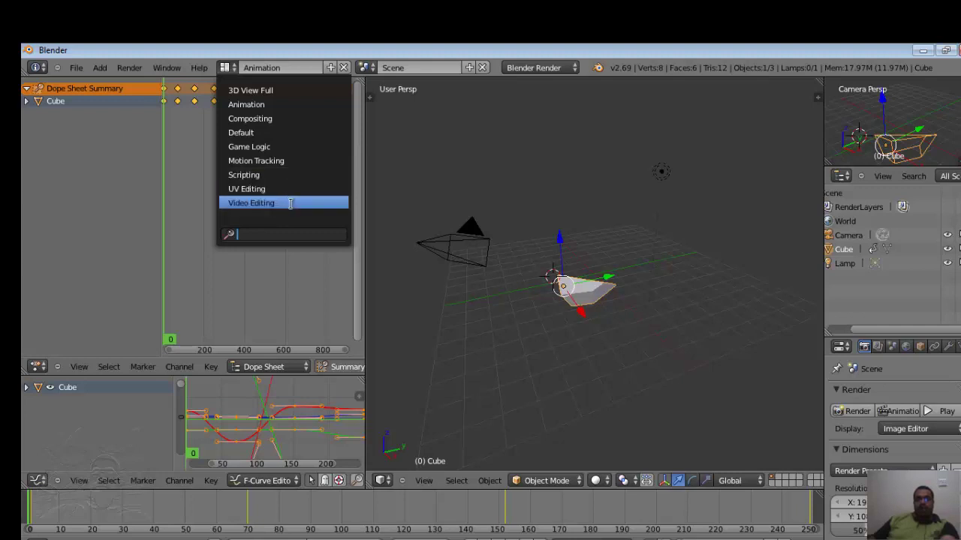
pyautogui.click(289, 203)
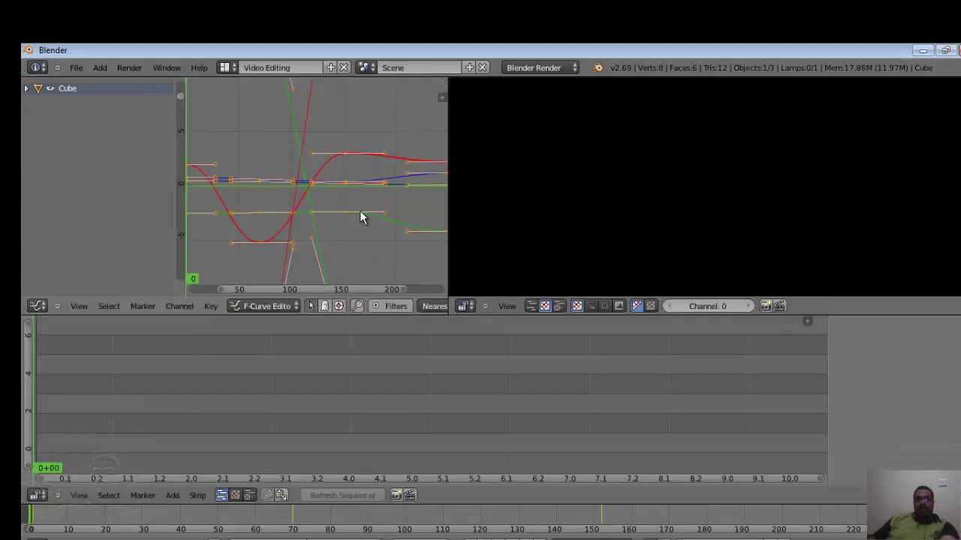
pyautogui.click(224, 67)
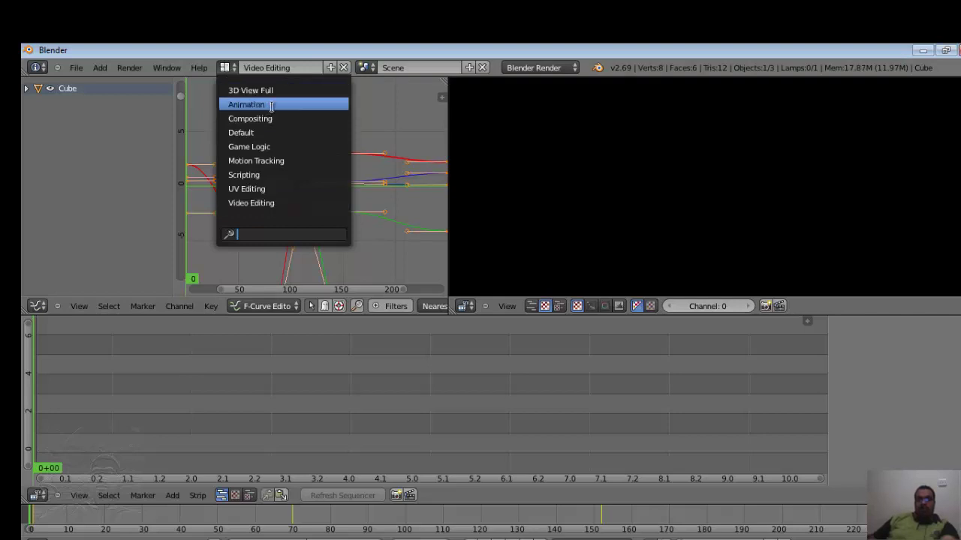
pyautogui.click(278, 132)
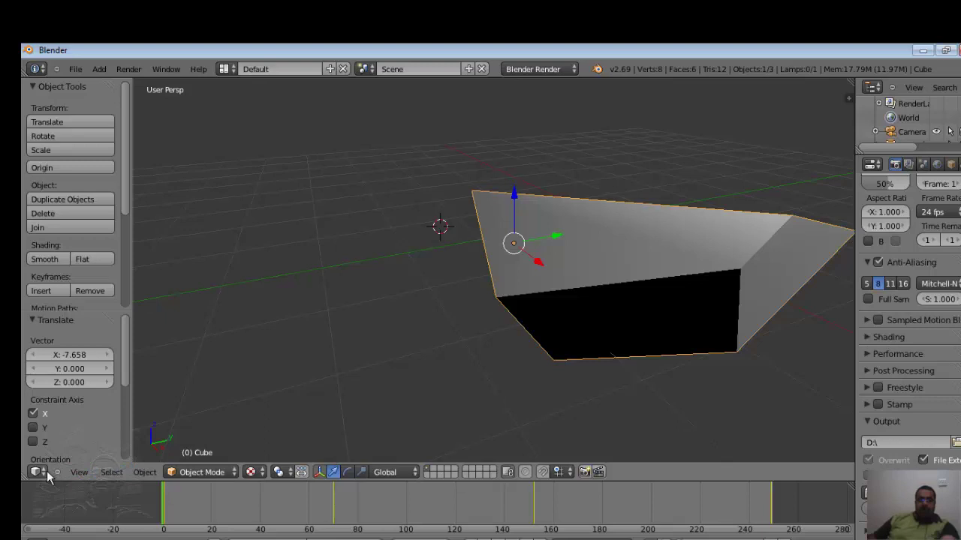
pyautogui.click(47, 470)
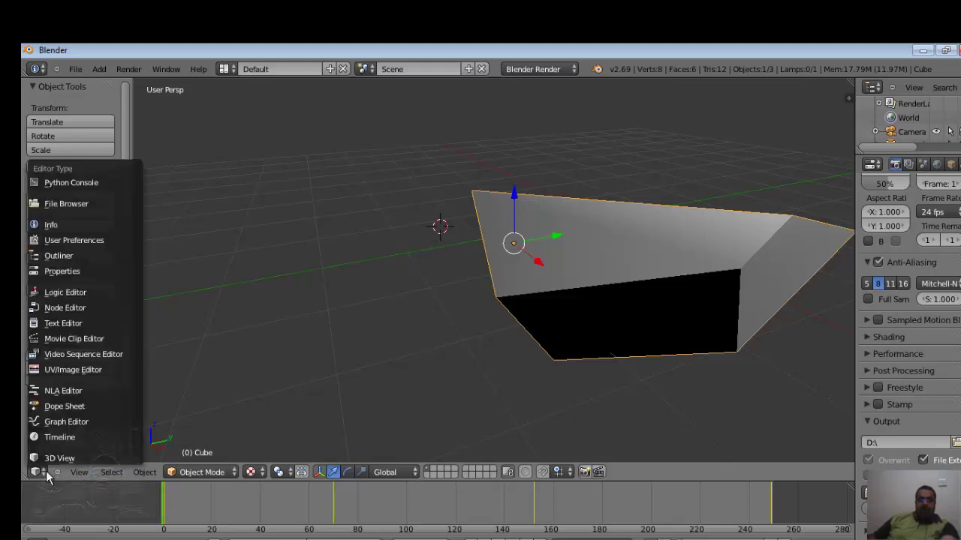
pyautogui.click(60, 462)
pyautogui.click(42, 473)
pyautogui.click(101, 344)
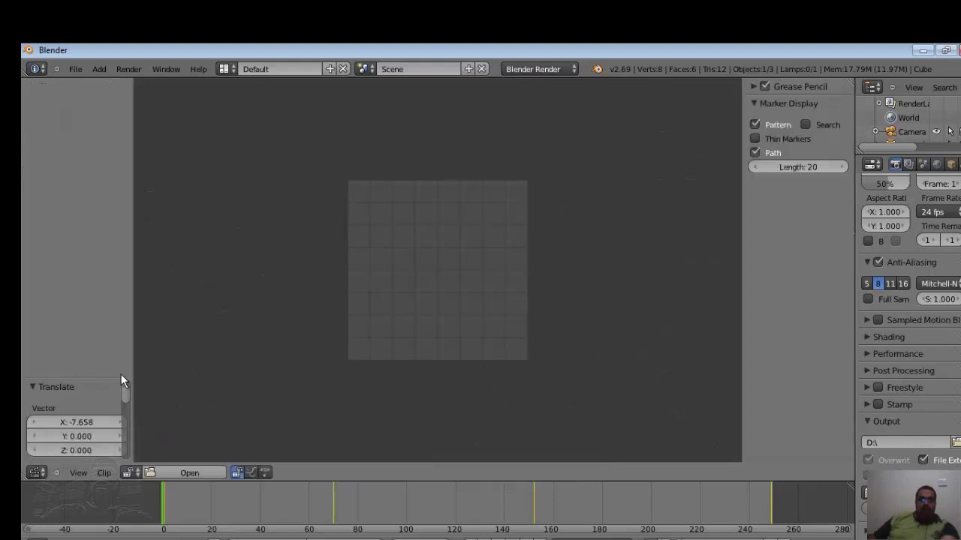
pyautogui.click(39, 474)
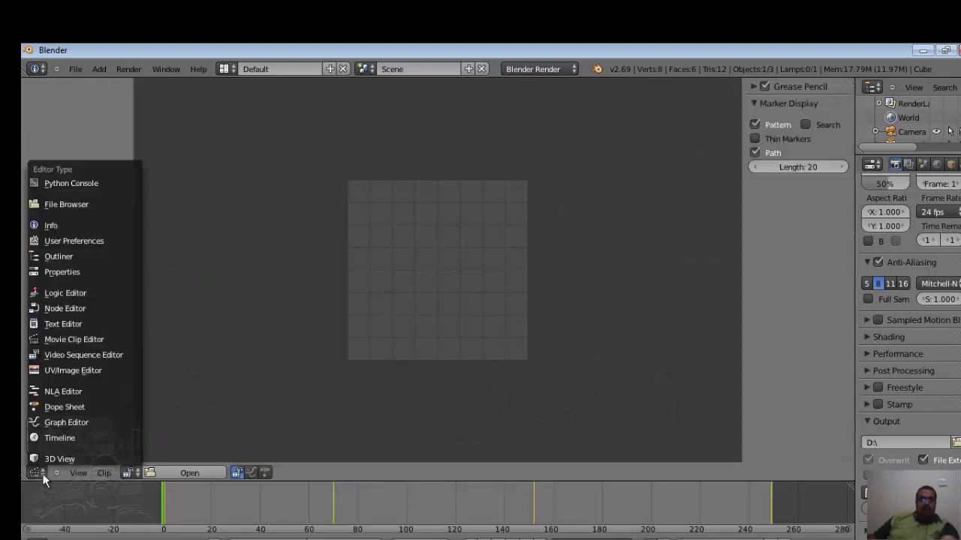
pyautogui.click(54, 460)
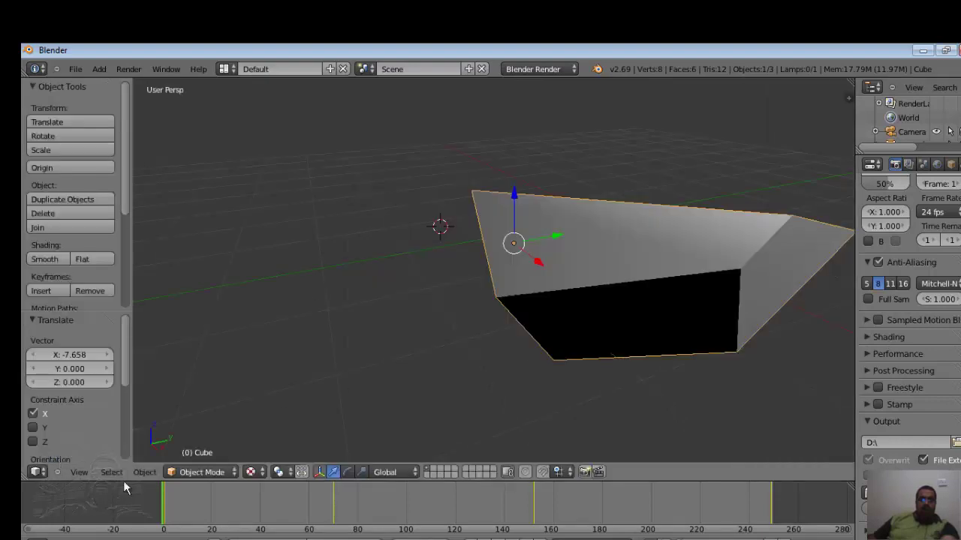
pyautogui.click(81, 472)
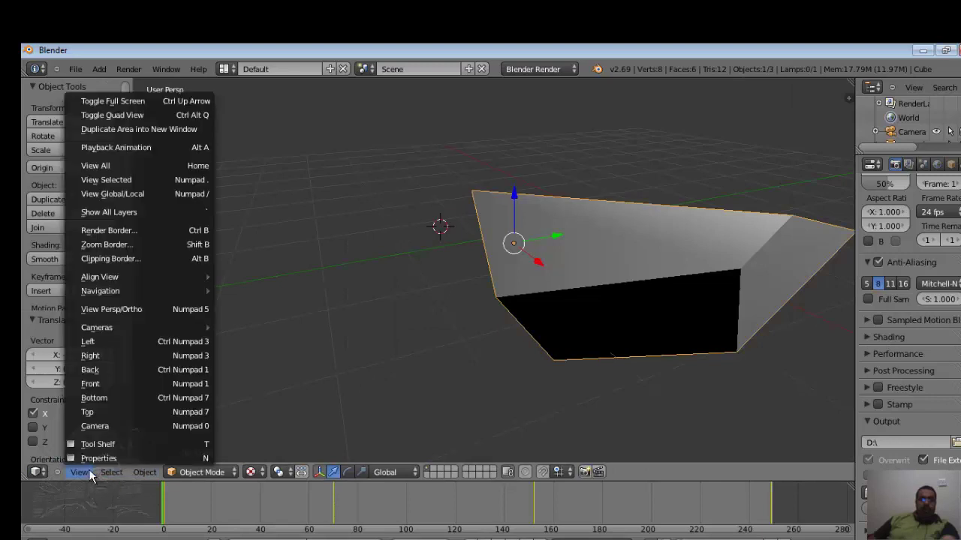
# Step: Toggle the 3D view full screen and back, then enable Quad View
pyautogui.click(168, 100)
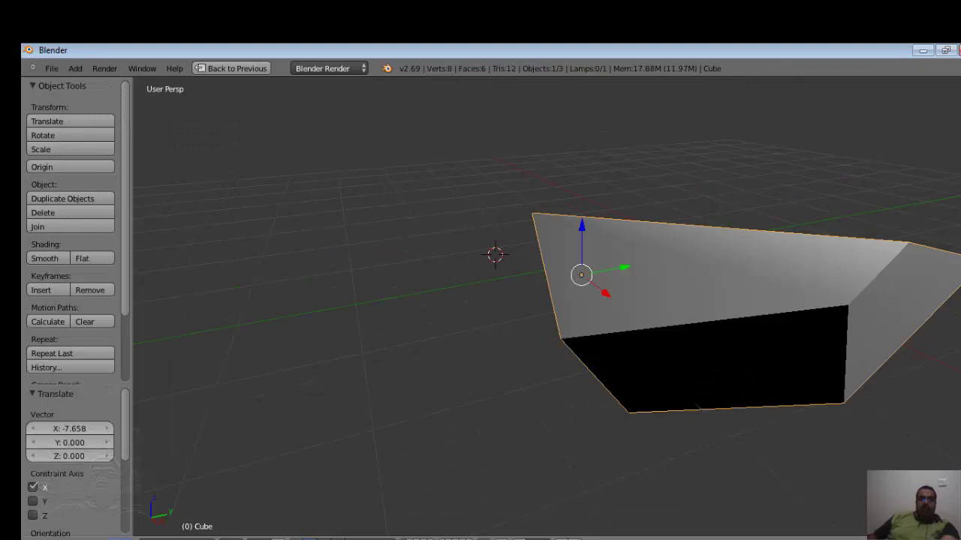
pyautogui.click(125, 536)
pyautogui.click(130, 174)
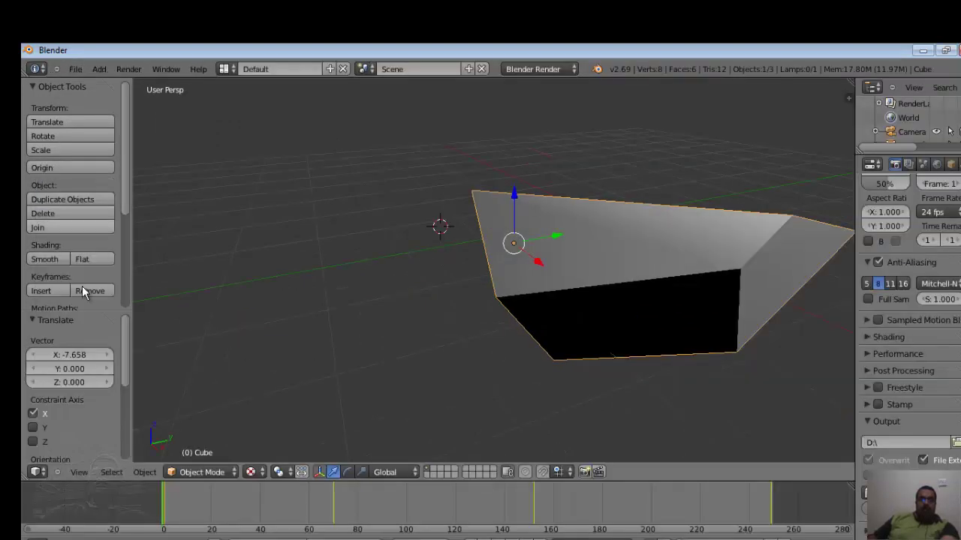
pyautogui.click(75, 475)
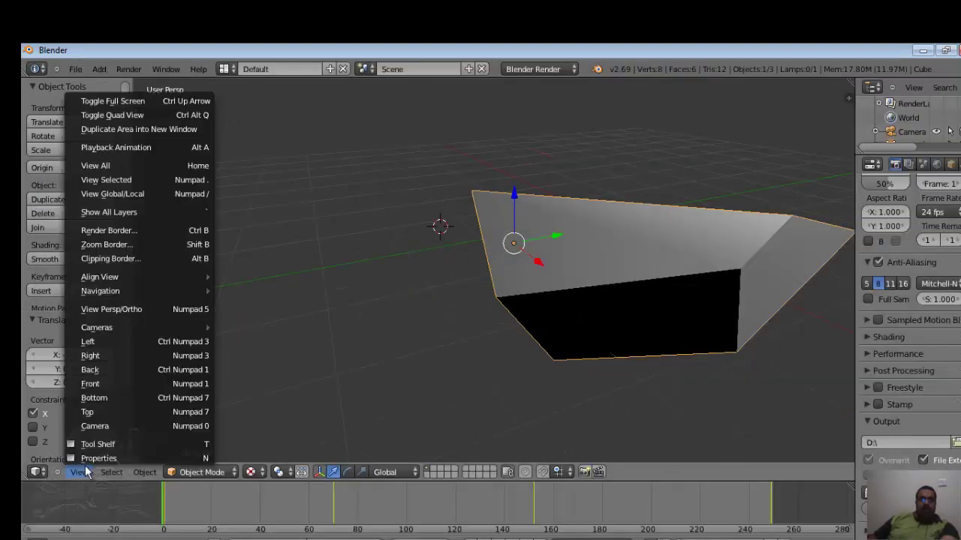
pyautogui.click(157, 117)
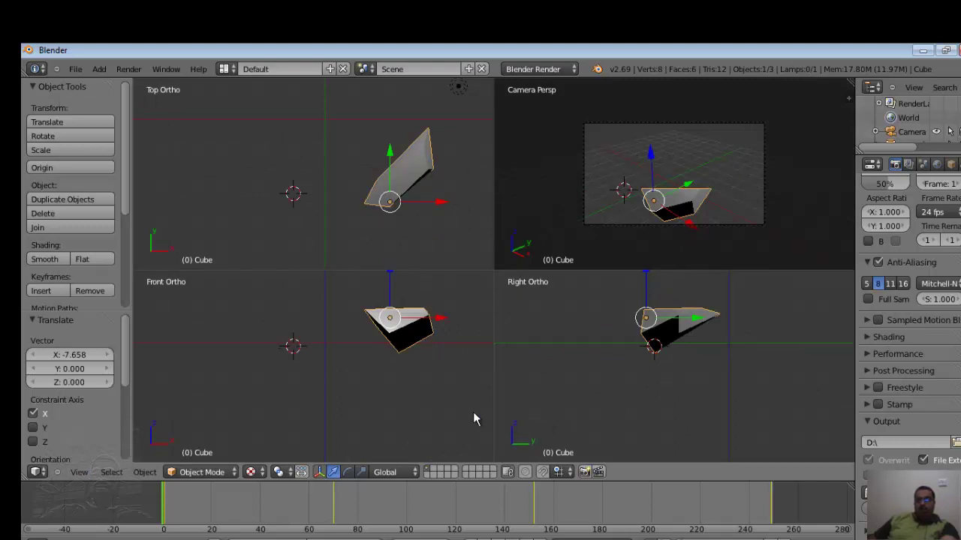
# Step: Place the 3D cursor below the cube in Front Ortho and set the top-right pane to Left view
pyautogui.click(229, 371)
pyautogui.click(352, 373)
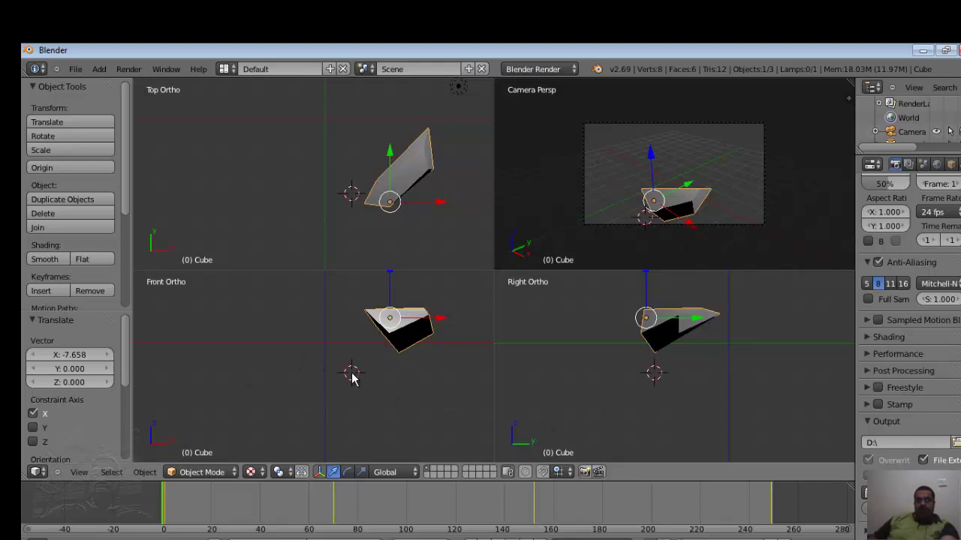
pyautogui.click(79, 472)
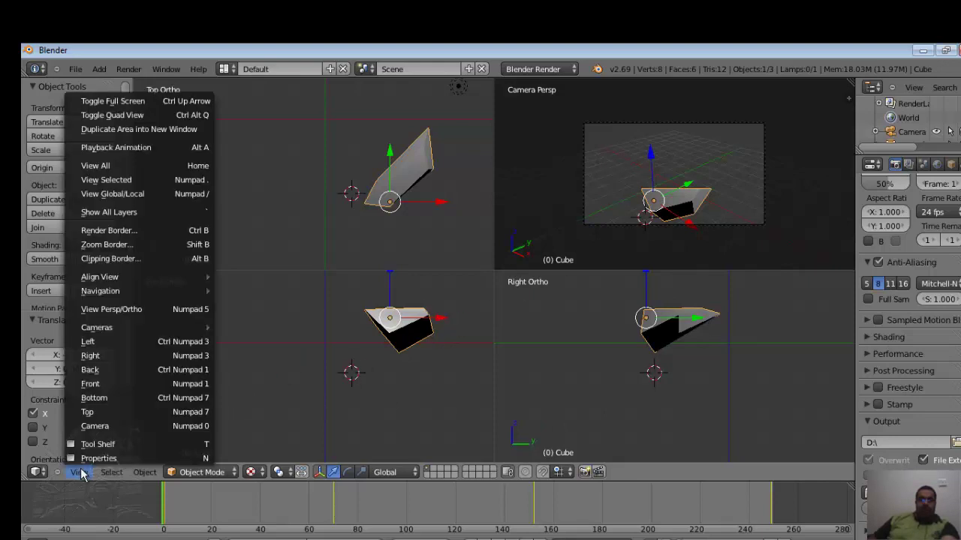
pyautogui.click(124, 339)
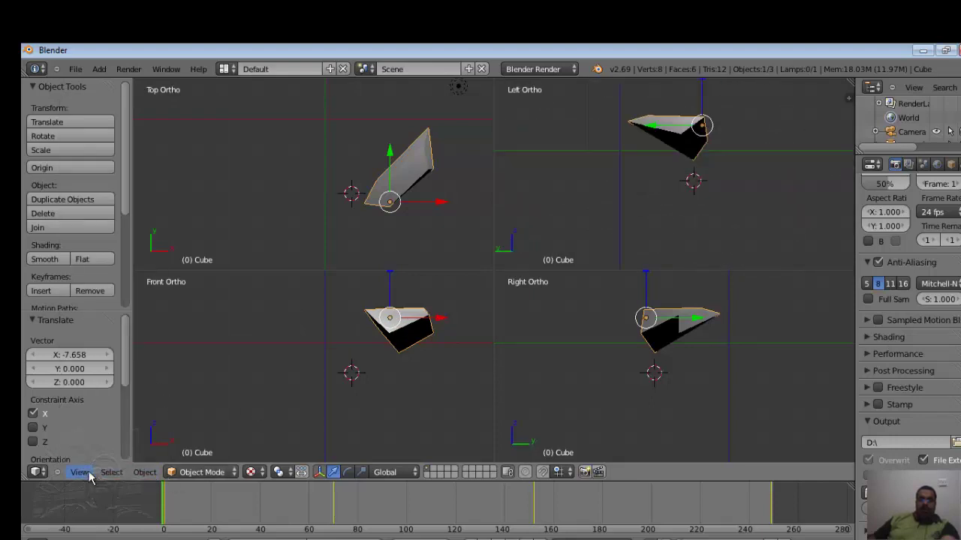
# Step: Switch the top-right pane to Right view, then finish on the Camera view
pyautogui.click(78, 471)
pyautogui.click(160, 355)
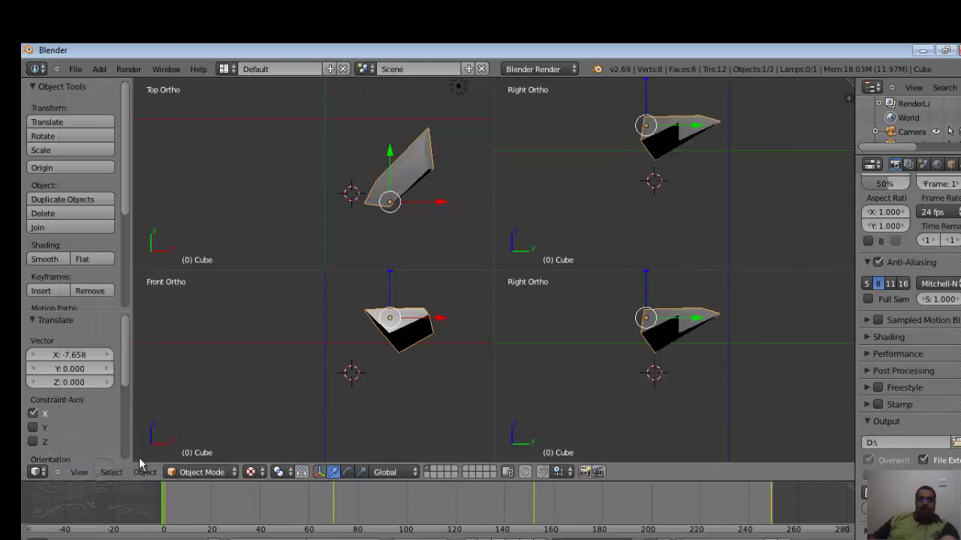
pyautogui.click(79, 471)
pyautogui.click(77, 472)
pyautogui.click(129, 424)
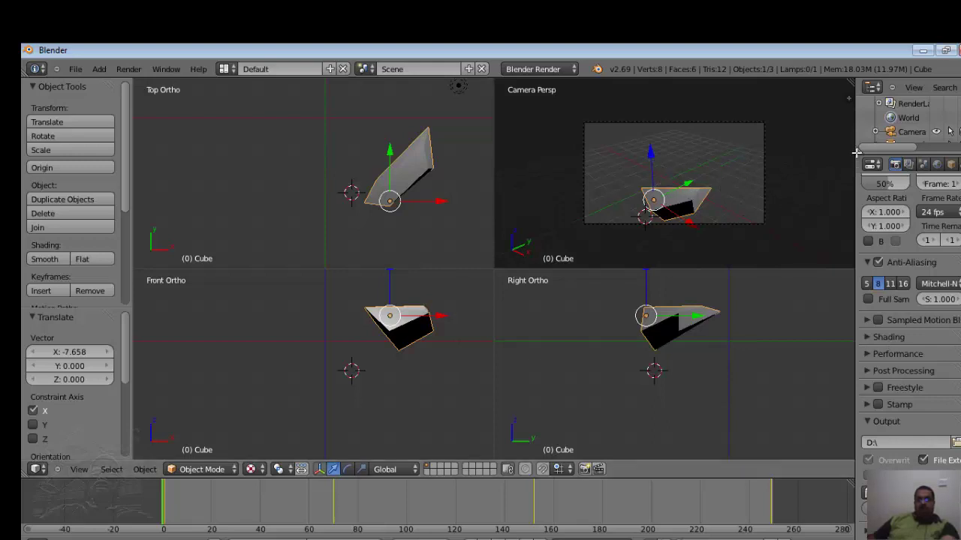
# Step: Enlarge the Outliner to fill the right column, then select the Lamp and the Camera
pyautogui.moveTo(855, 152); pyautogui.dragTo(862, 166)
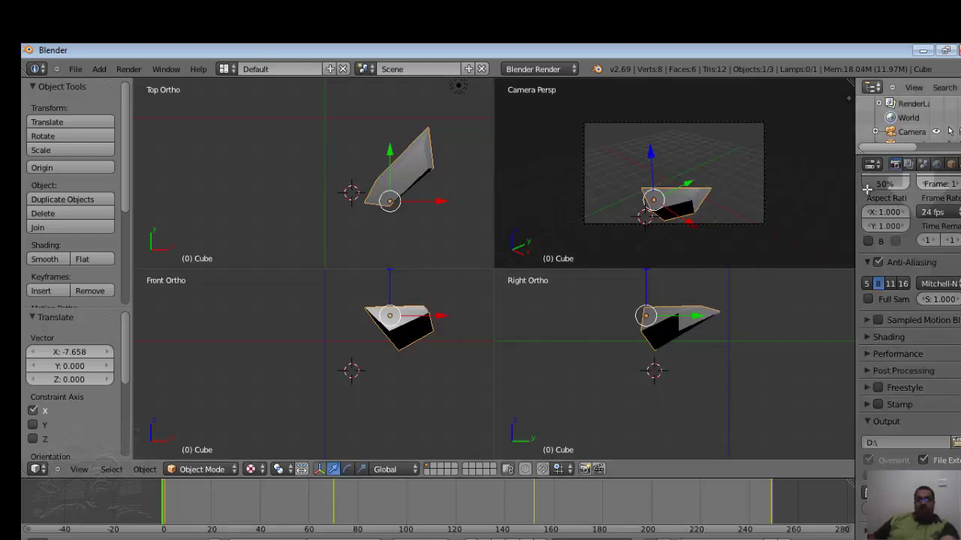
pyautogui.click(871, 87)
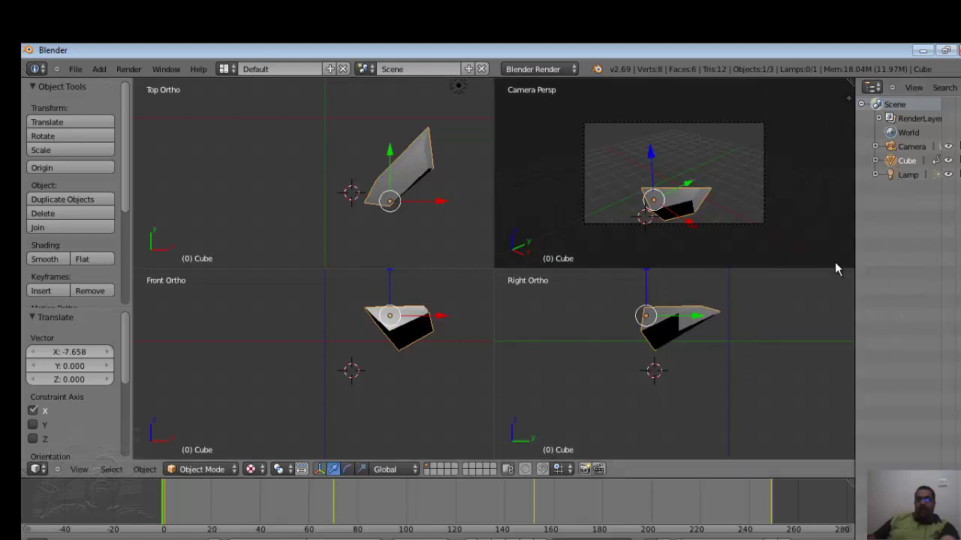
pyautogui.click(906, 176)
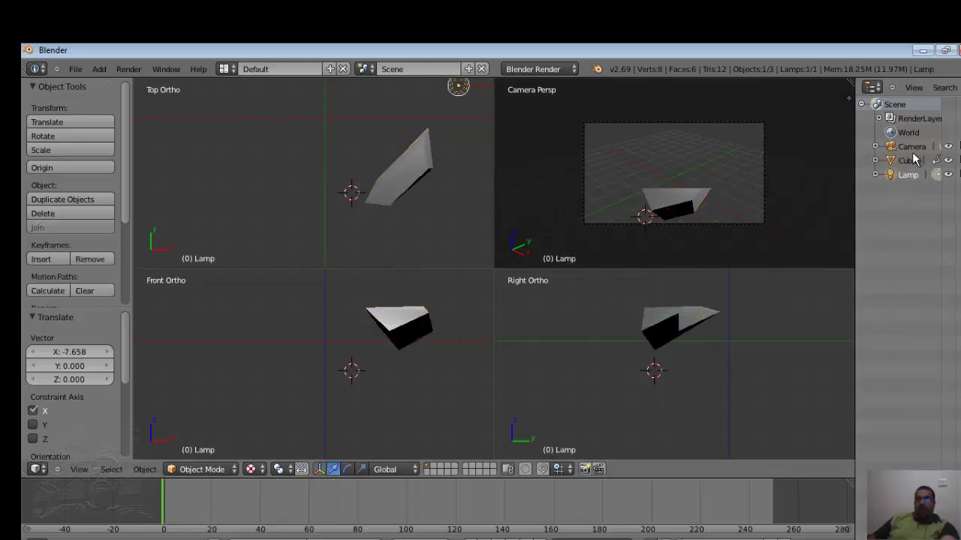
pyautogui.click(914, 149)
# Step: Select the Cube, then hide and unhide it with its eye icon
pyautogui.click(907, 161)
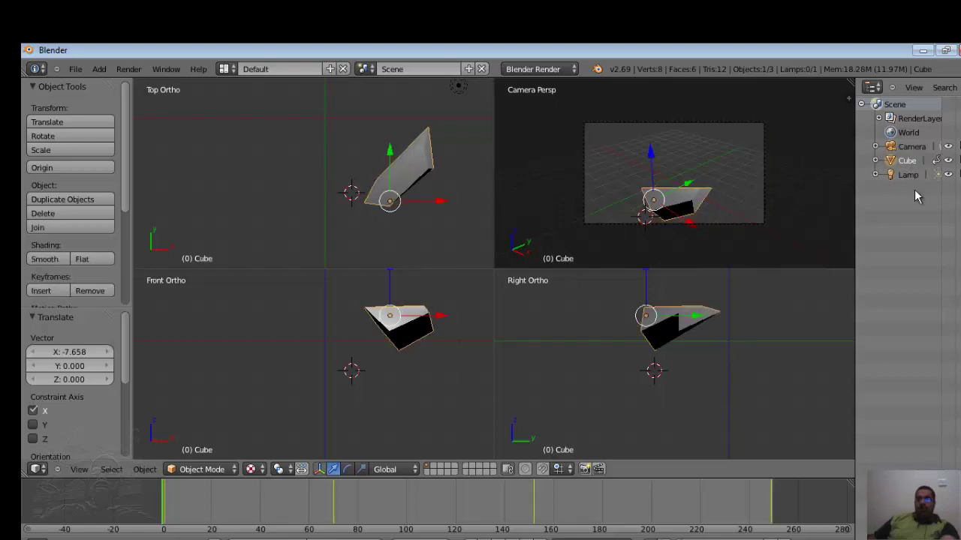
pyautogui.click(948, 160)
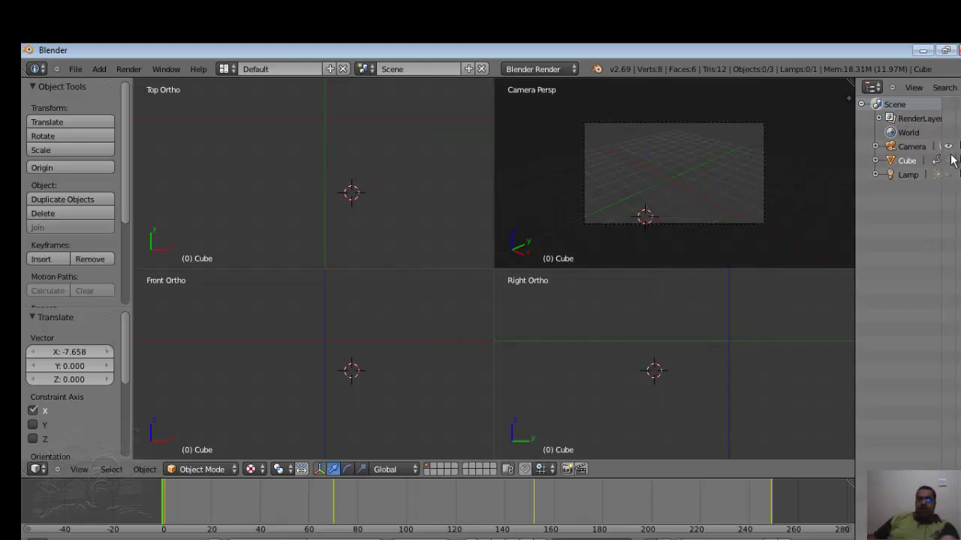
pyautogui.click(948, 160)
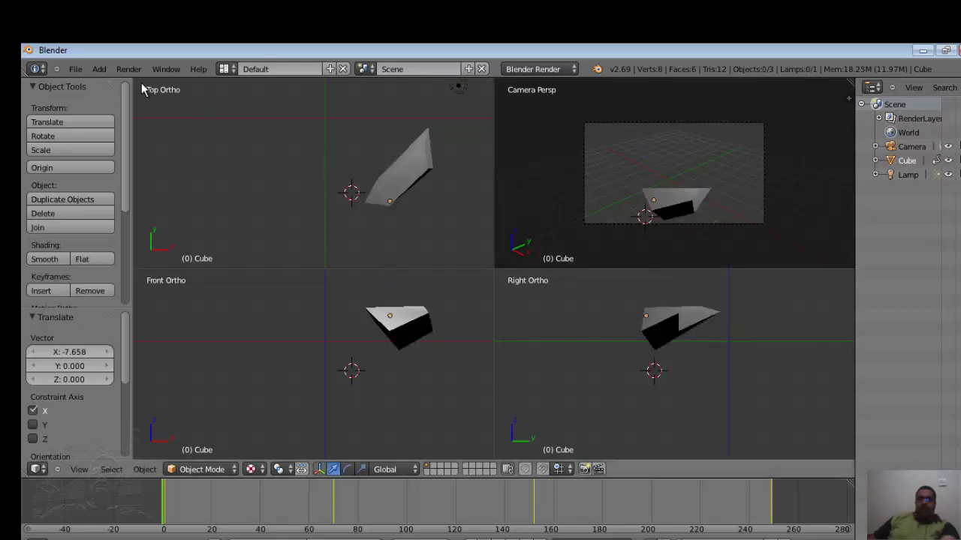
pyautogui.click(99, 69)
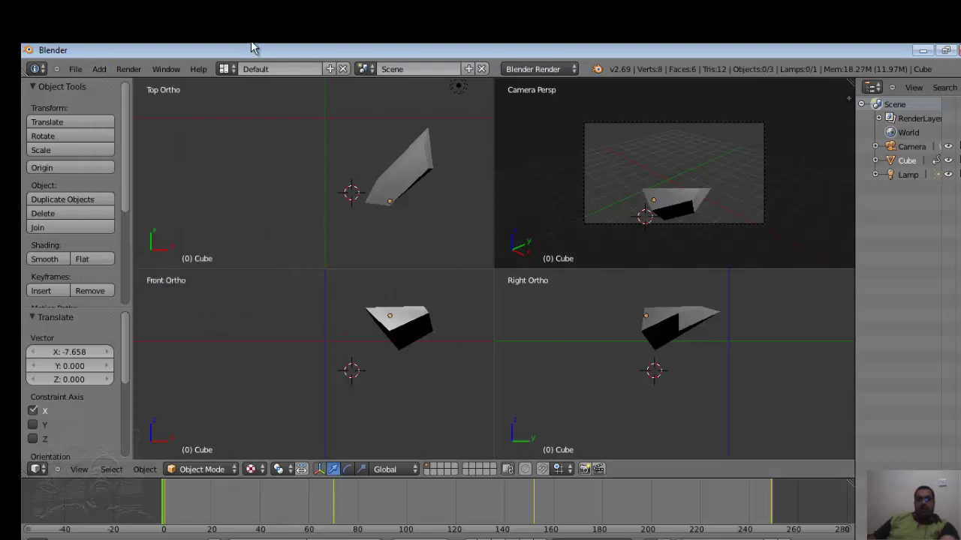
# Step: Open the Render menu in the top header
pyautogui.click(128, 70)
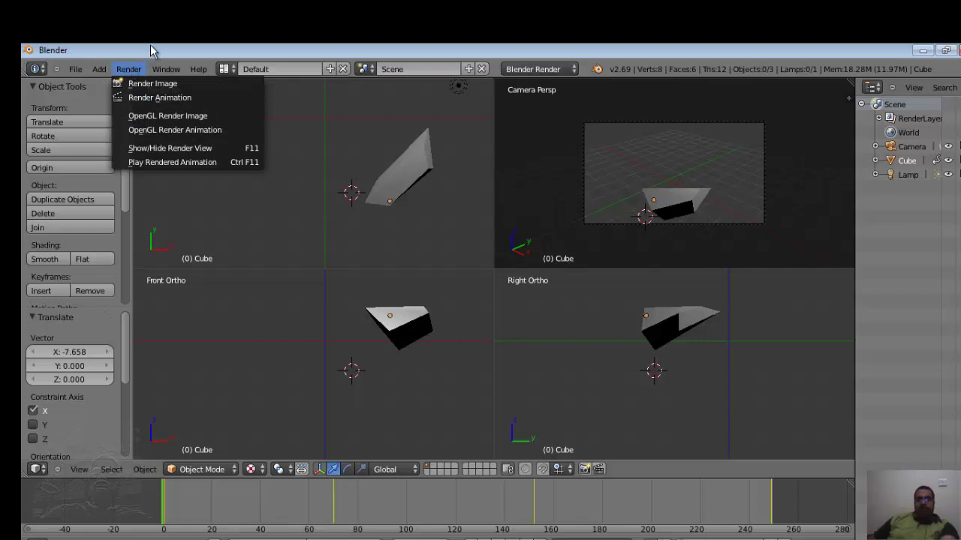